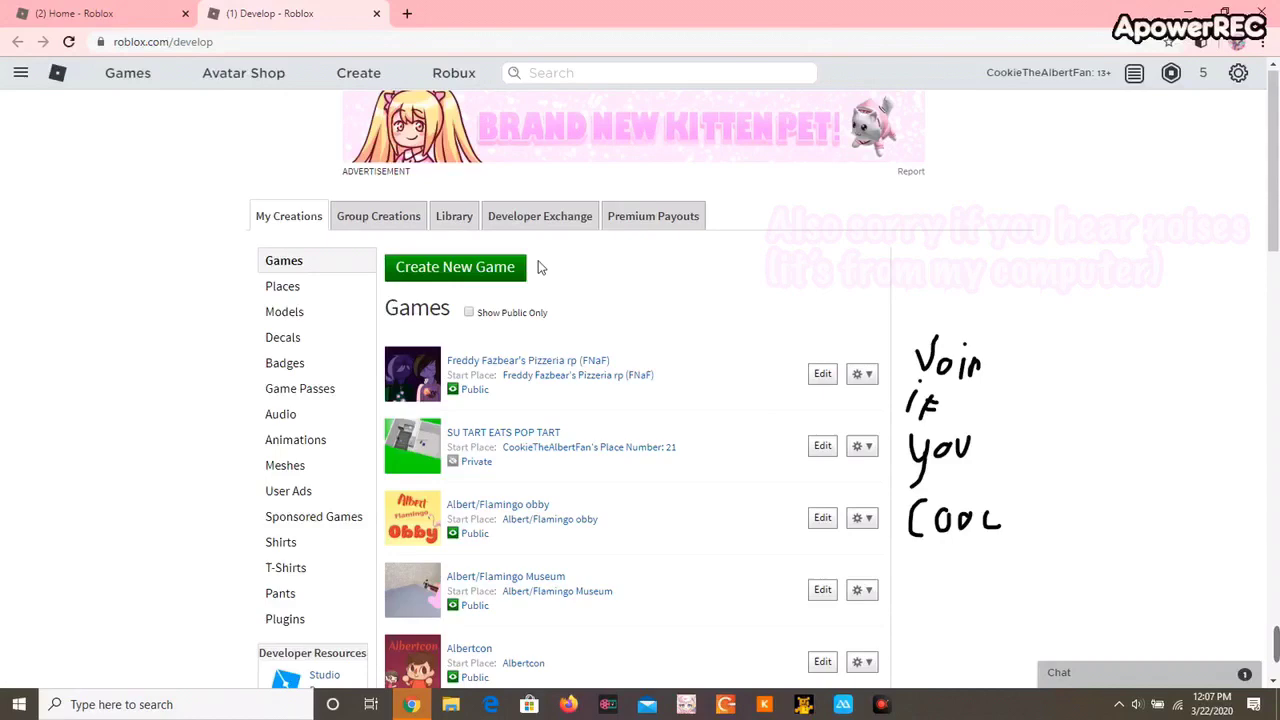
Step: Create a new game from the Baseplate template and open it in Roblox Studio
{"action": "left_click", "coordinate": [446, 268]}
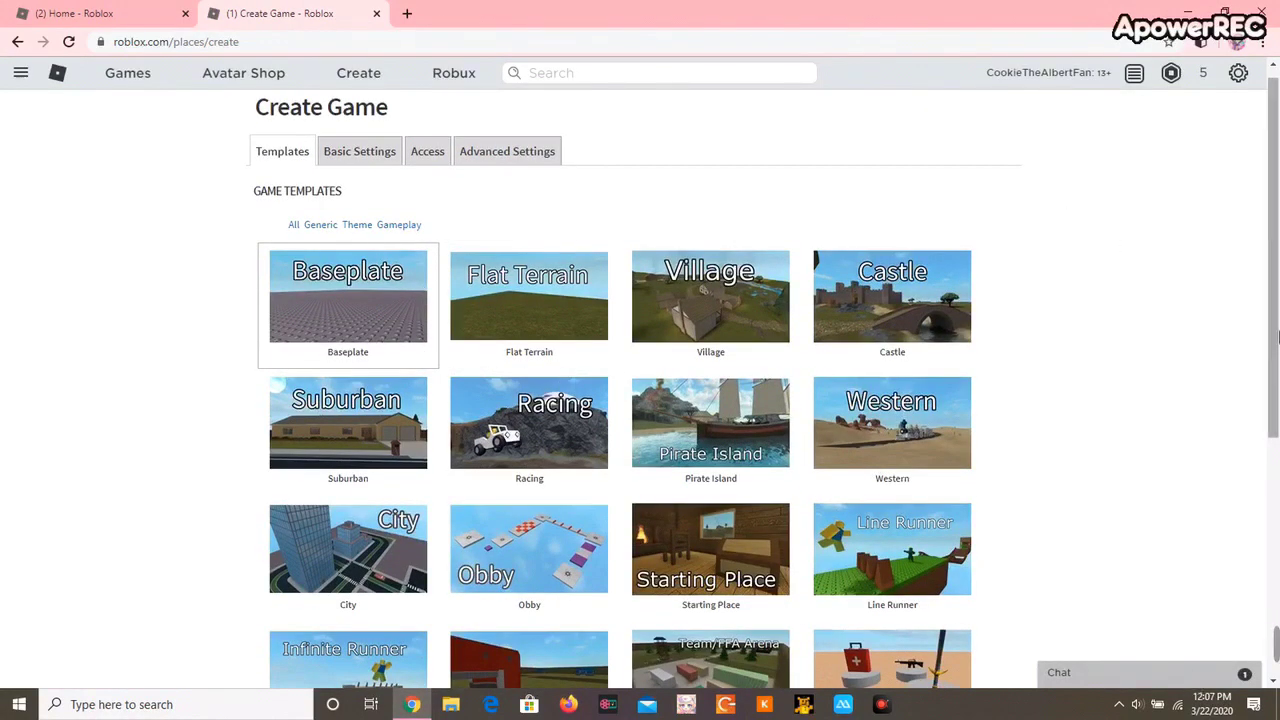
{"action": "left_click_drag", "start_coordinate": [1277, 340], "coordinate": [1277, 512]}
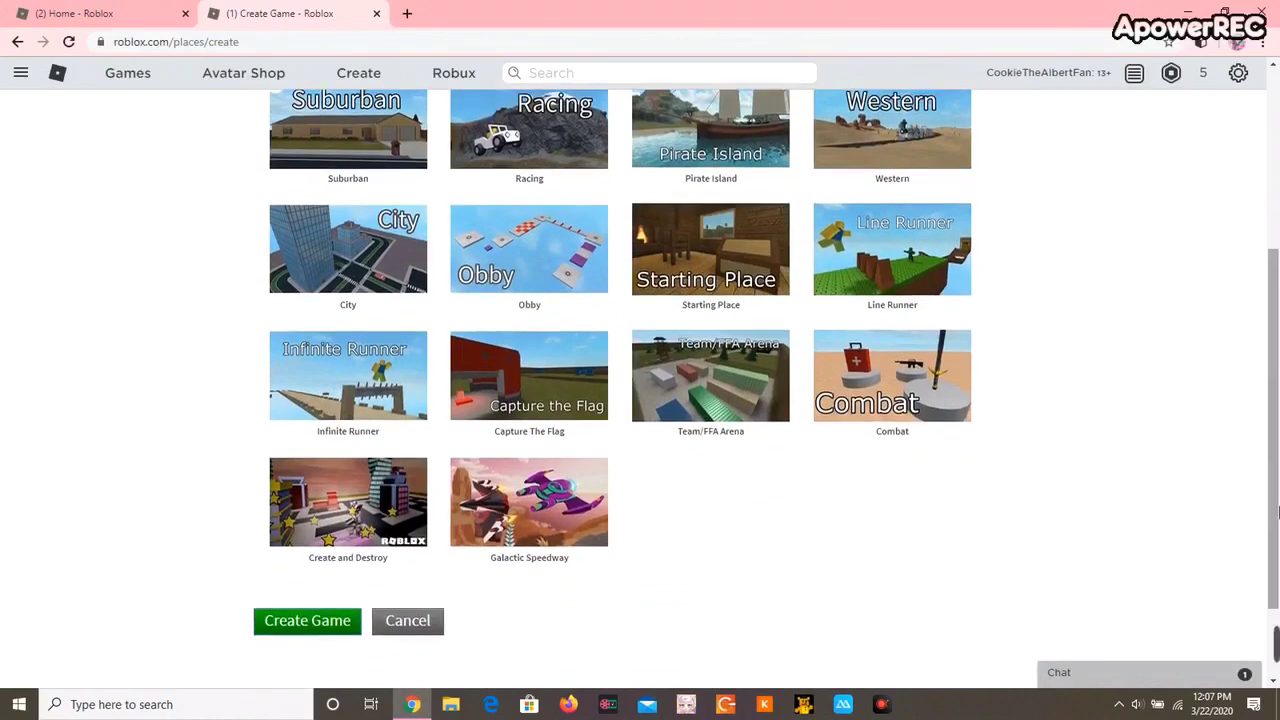
{"action": "left_click", "coordinate": [264, 619]}
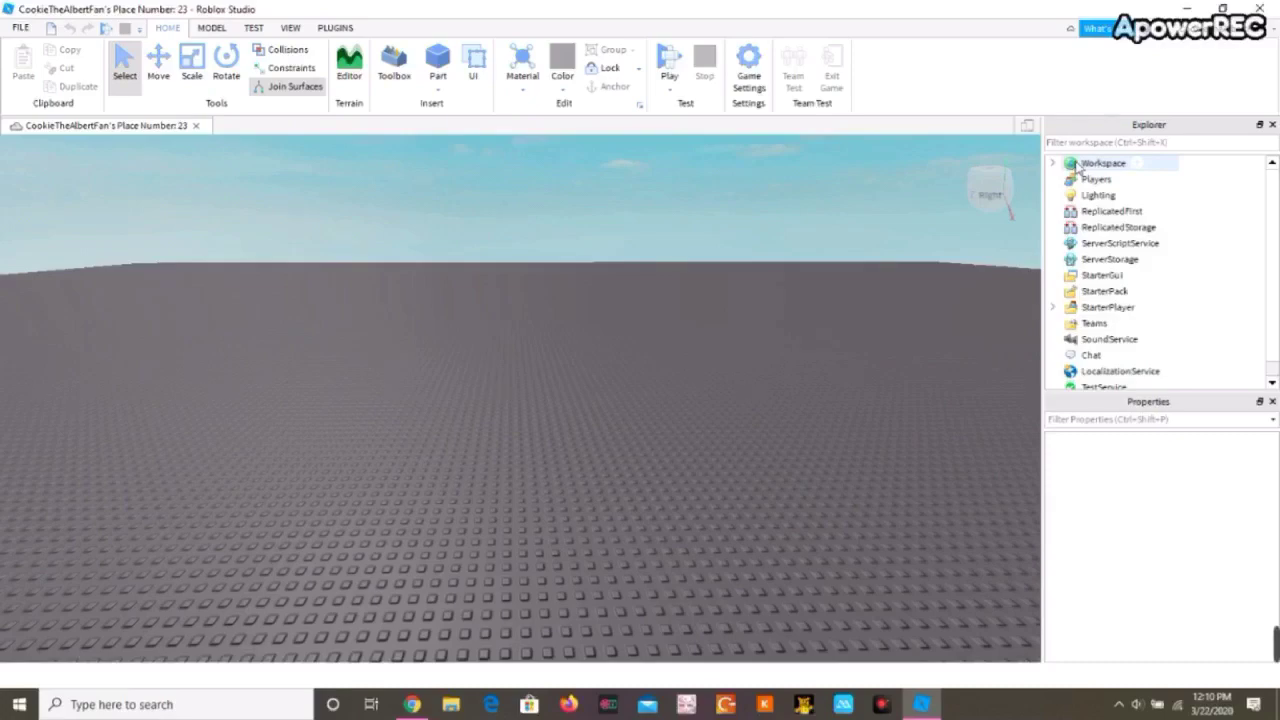
Step: Insert a Sound object into Workspace
{"action": "left_click", "coordinate": [1090, 164]}
{"action": "right_click", "coordinate": [1090, 164]}
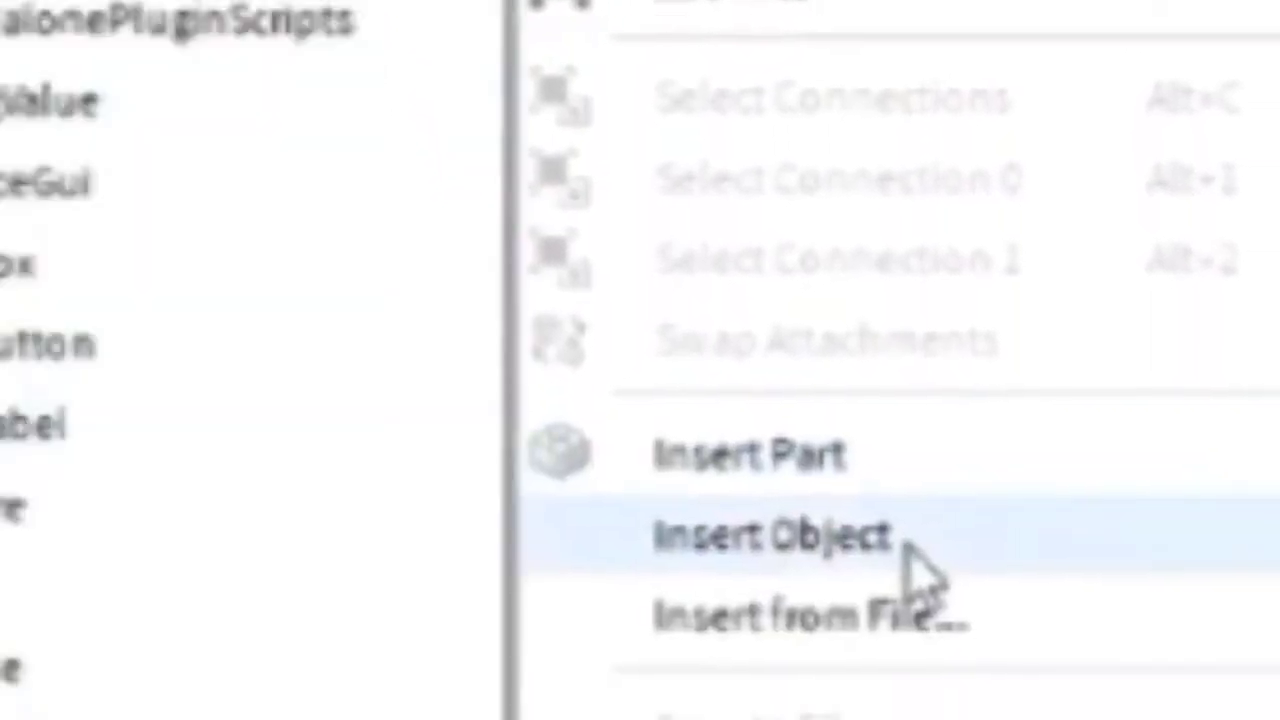
{"action": "mouse_move", "coordinate": [915, 560]}
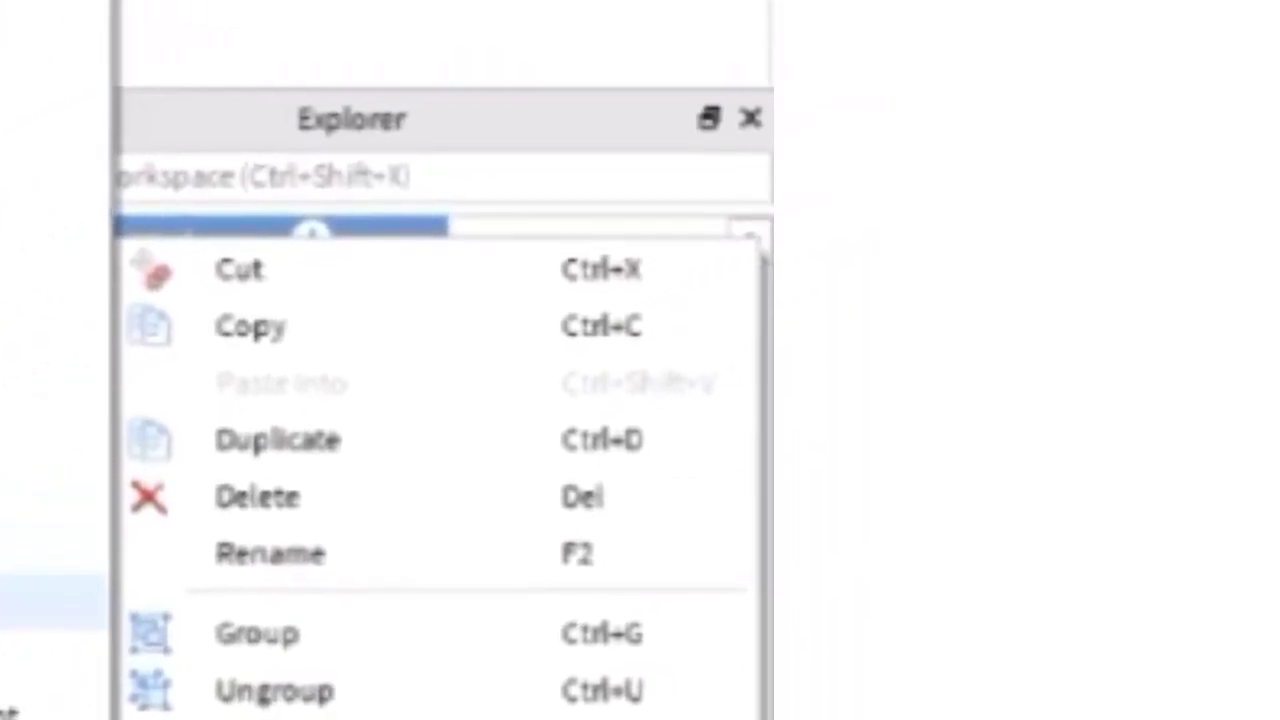
{"action": "left_click", "coordinate": [142, 478]}
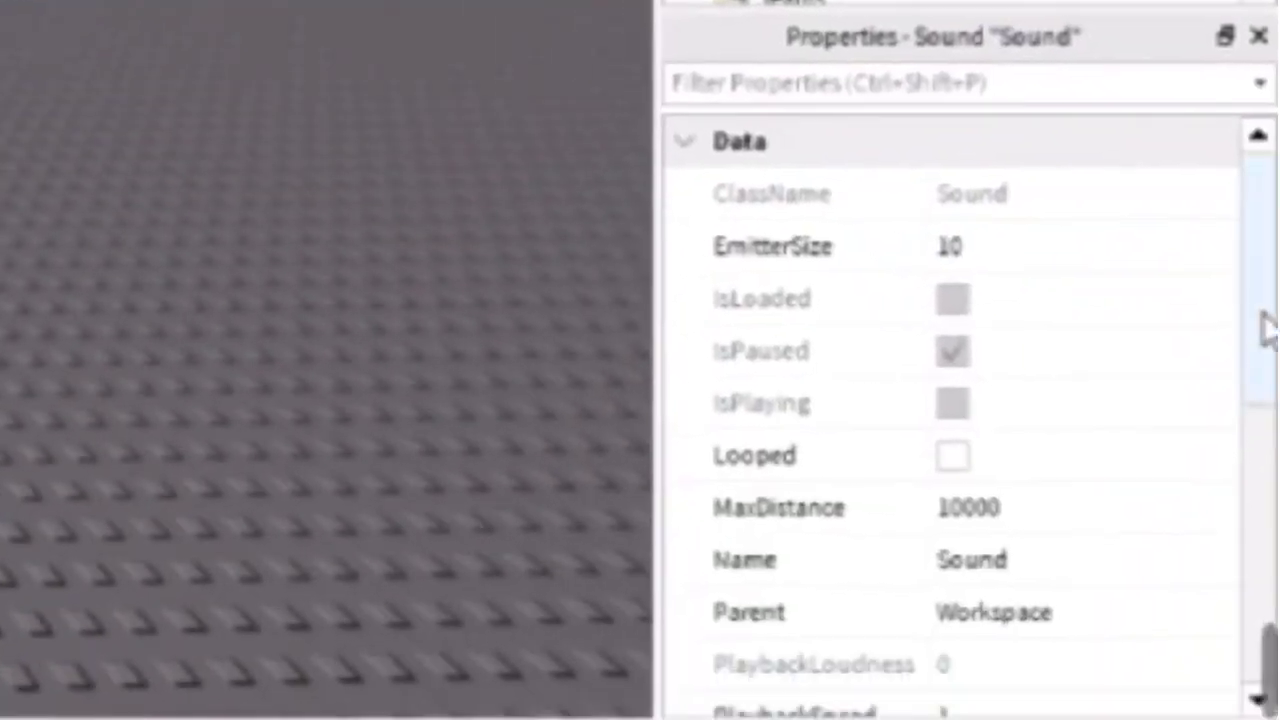
Step: Enable Looped for the sound and set its Volume to 1
{"action": "left_click_drag", "start_coordinate": [1265, 330], "coordinate": [1266, 366]}
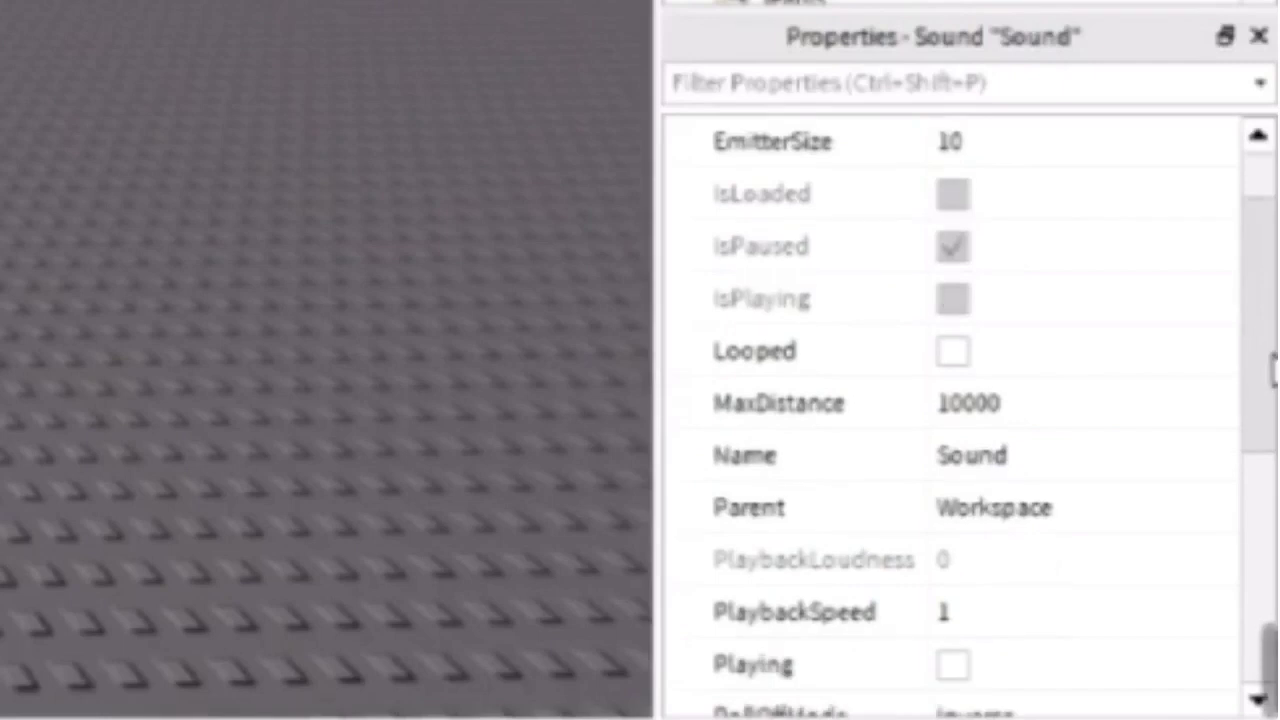
{"action": "left_click", "coordinate": [955, 352]}
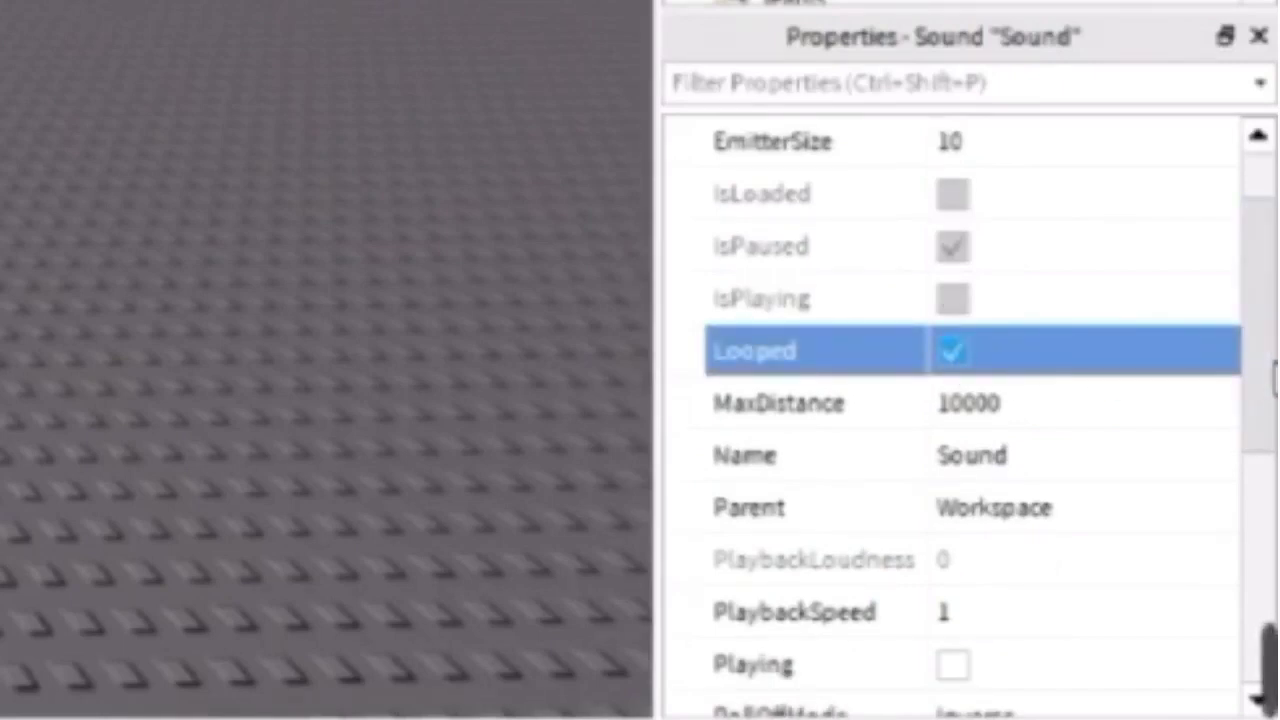
{"action": "left_click_drag", "start_coordinate": [1268, 380], "coordinate": [1272, 425]}
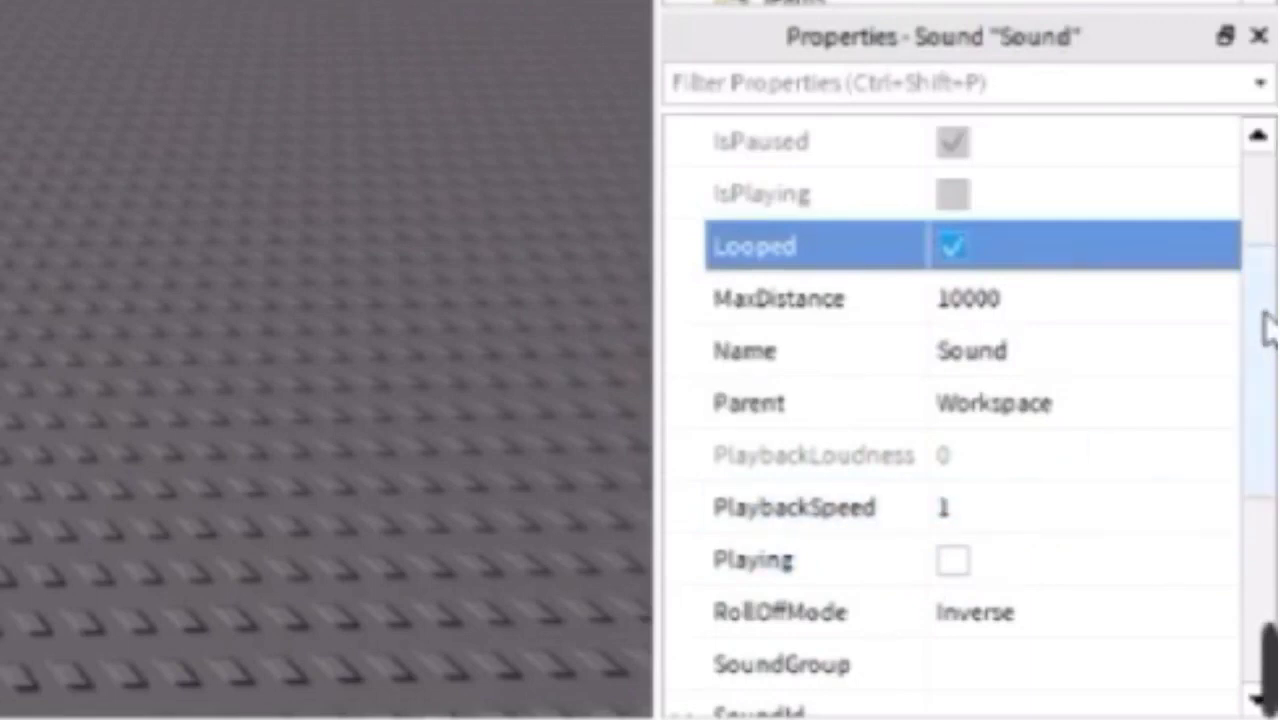
{"action": "left_click_drag", "start_coordinate": [1266, 323], "coordinate": [1271, 477]}
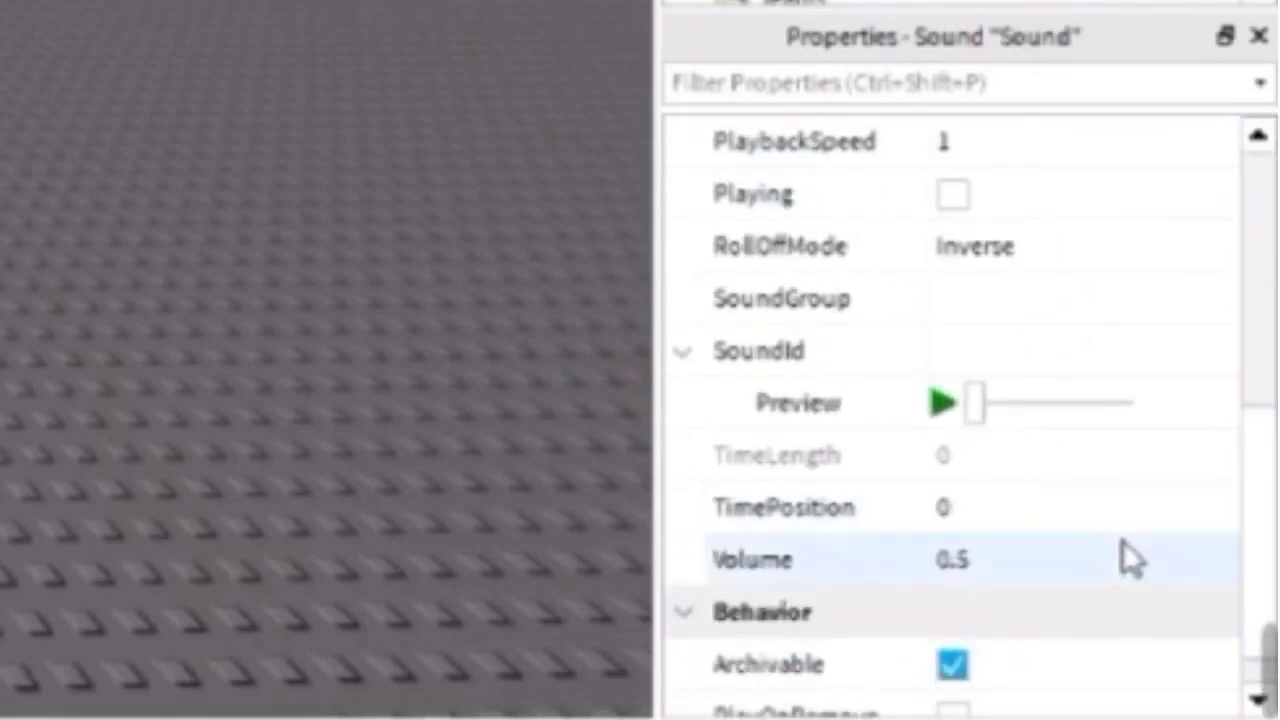
{"action": "left_click", "coordinate": [1143, 565]}
{"action": "type", "text": "4"}
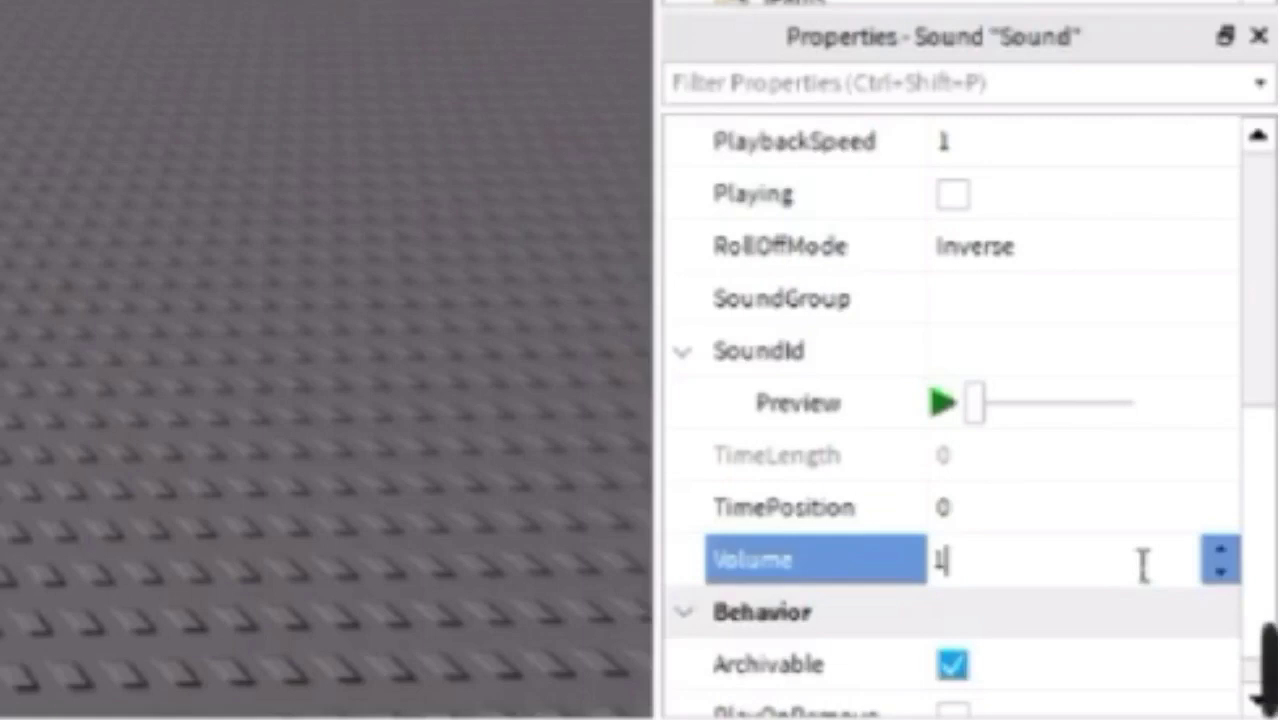
{"action": "key", "text": "Return"}
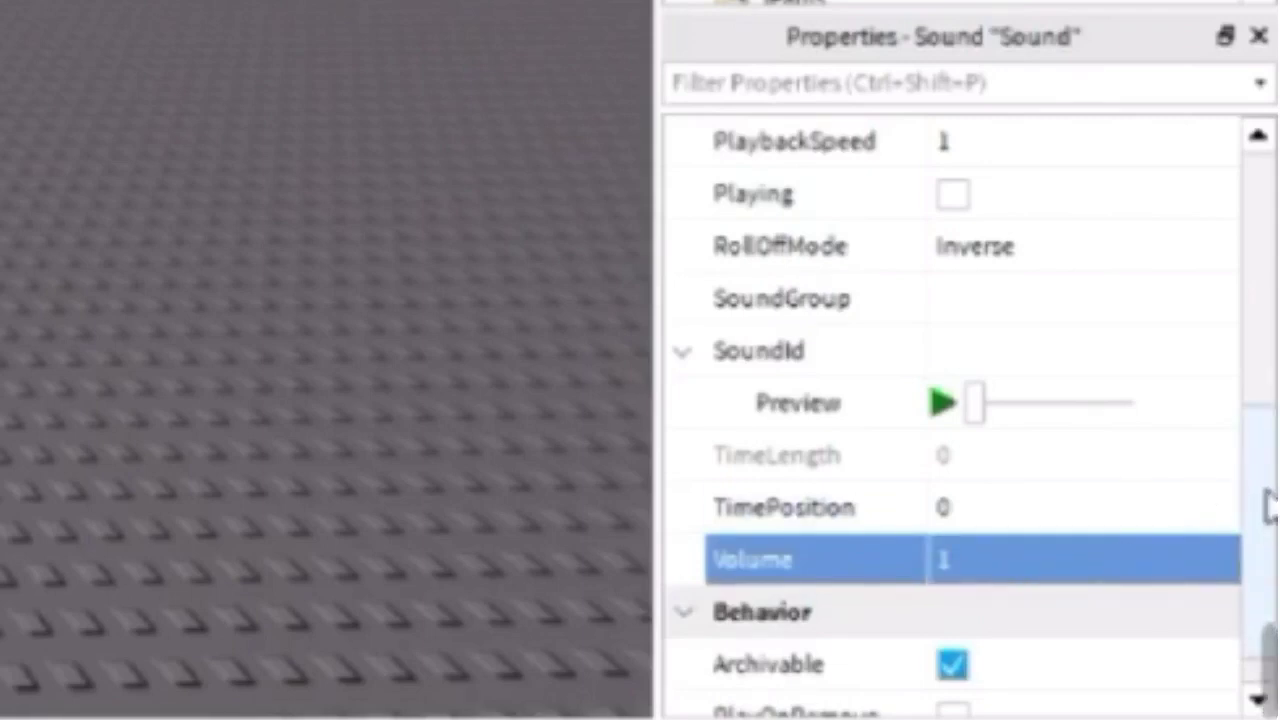
Step: Review the sound's properties, including Looped, Volume and SoundId
{"action": "left_click_drag", "start_coordinate": [1268, 492], "coordinate": [1272, 292]}
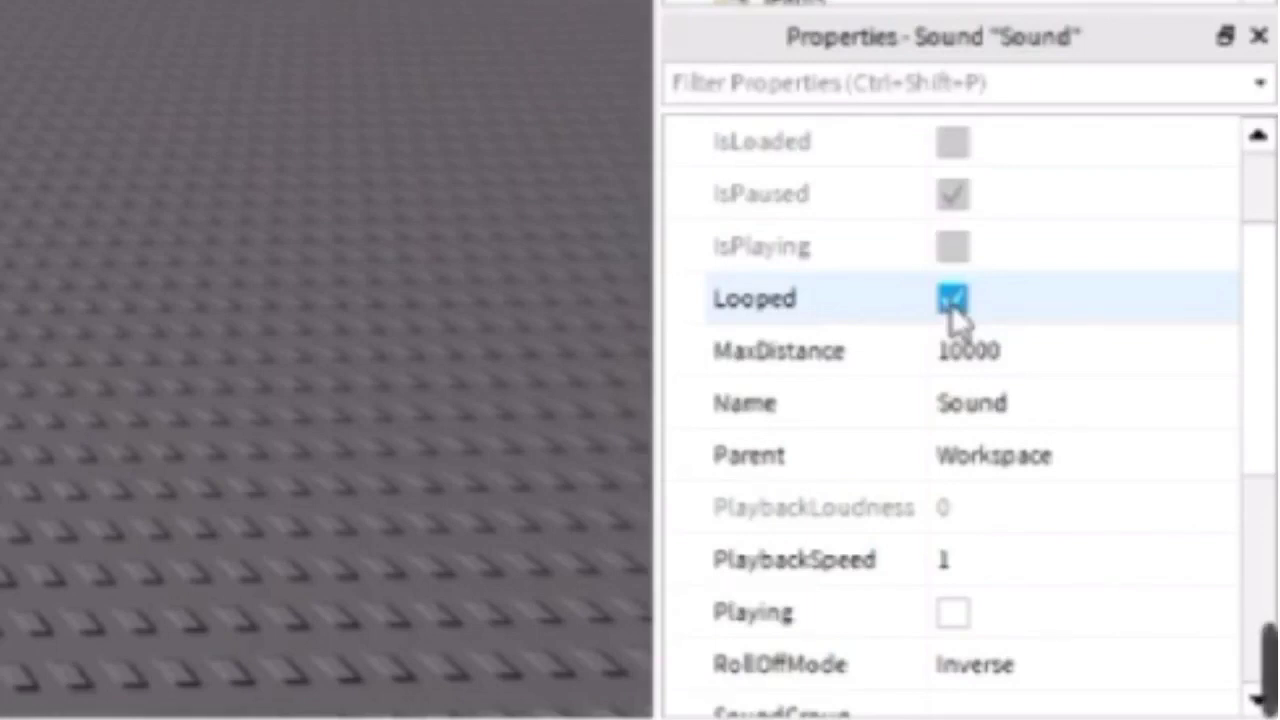
{"action": "scroll", "coordinate": [800, 300], "scroll_direction": "up", "scroll_amount": 1}
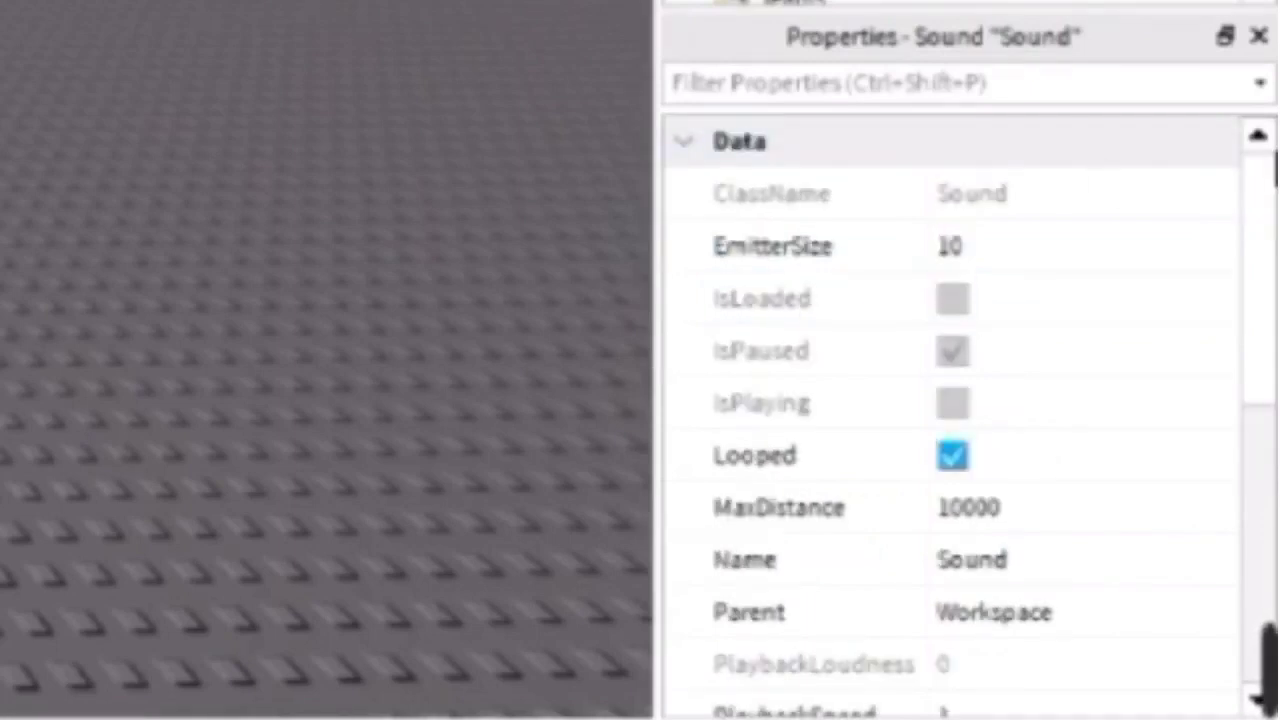
{"action": "scroll", "coordinate": [800, 300], "scroll_direction": "down", "scroll_amount": 1}
{"action": "scroll", "coordinate": [950, 400], "scroll_direction": "down", "scroll_amount": 3}
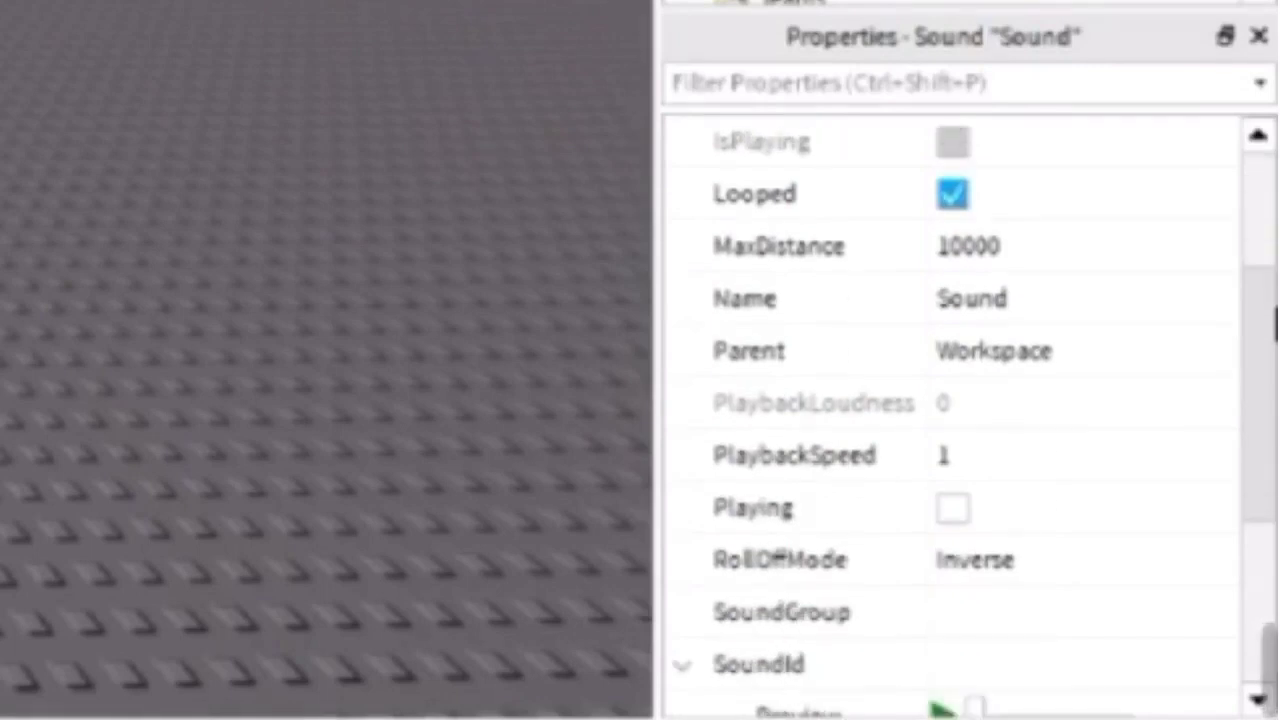
{"action": "scroll", "coordinate": [820, 506], "scroll_direction": "down", "scroll_amount": 4}
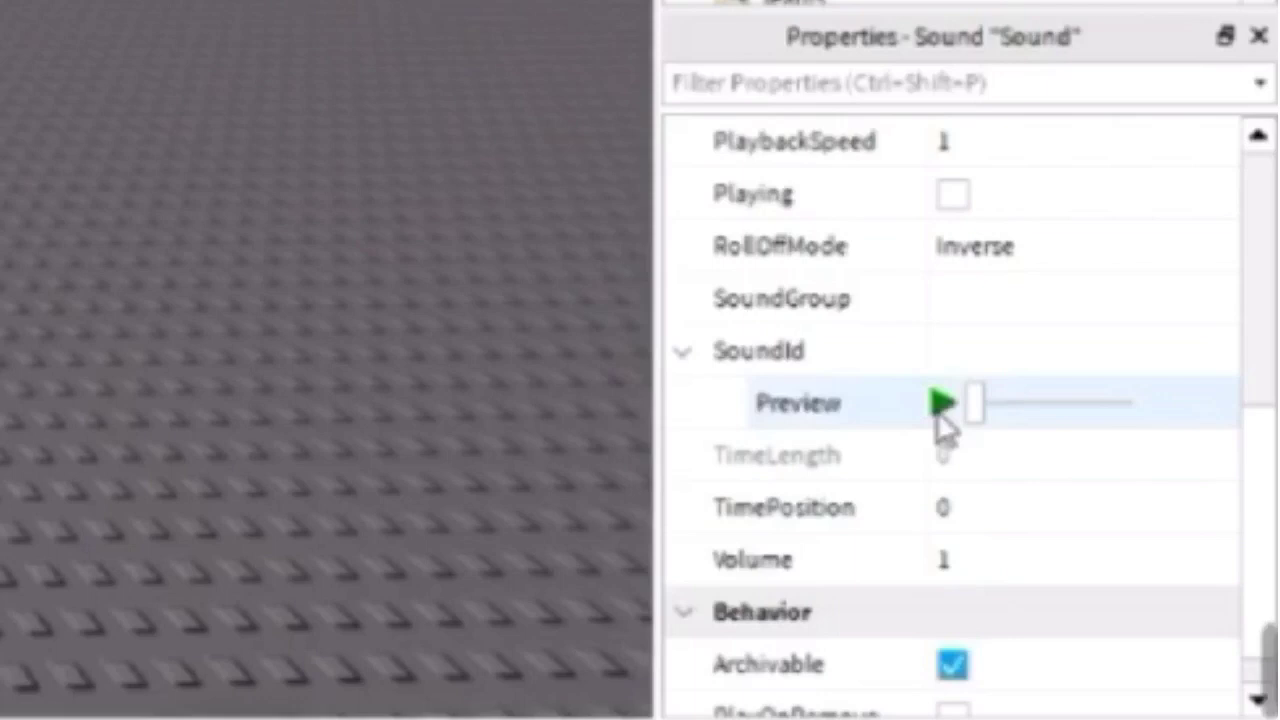
{"action": "left_click", "coordinate": [950, 348]}
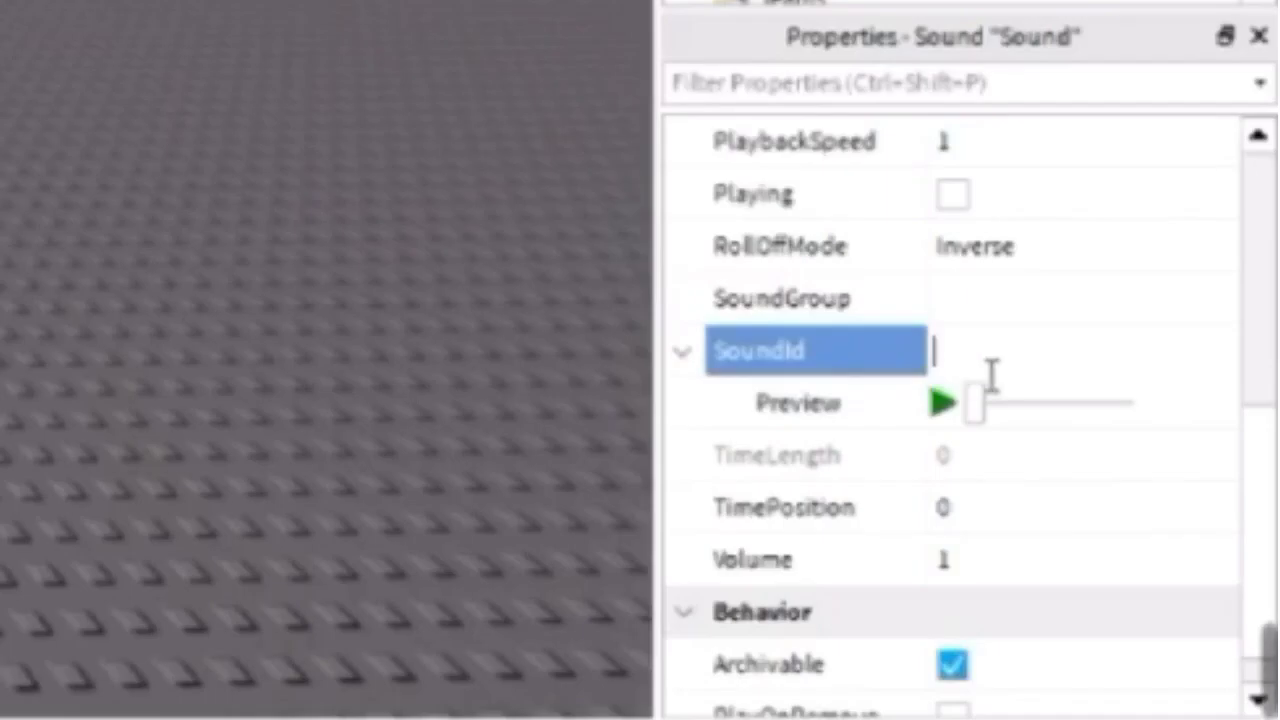
{"action": "left_click", "coordinate": [314, 343]}
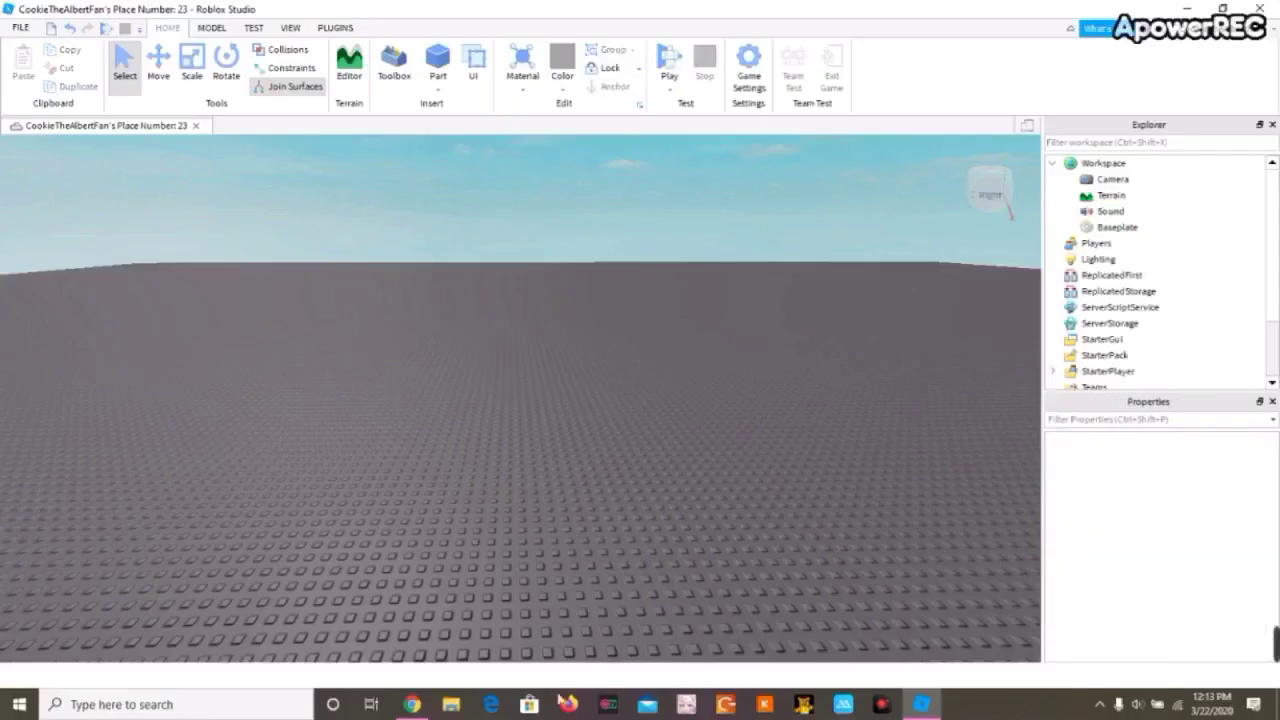
{"action": "left_click", "coordinate": [1110, 211]}
Step: Switch to Chrome and show the Audio category of the Roblox developer Library
{"action": "mouse_move", "coordinate": [412, 704]}
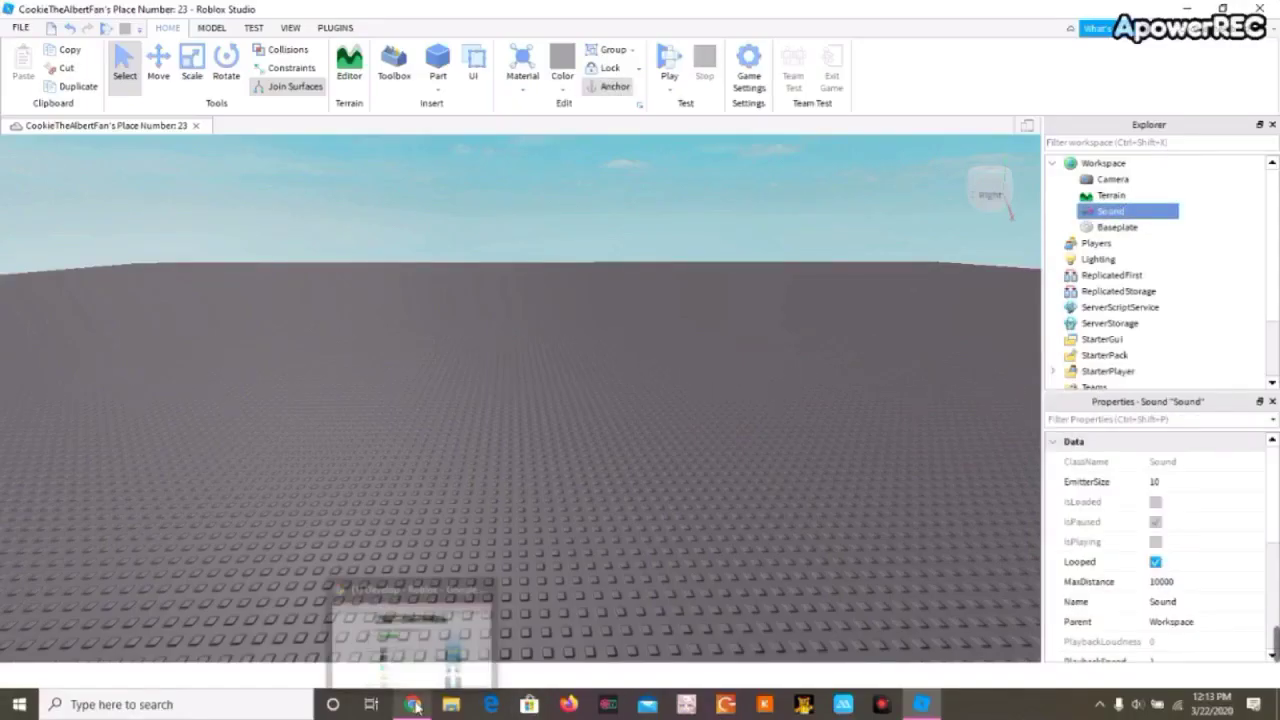
{"action": "left_click", "coordinate": [428, 668]}
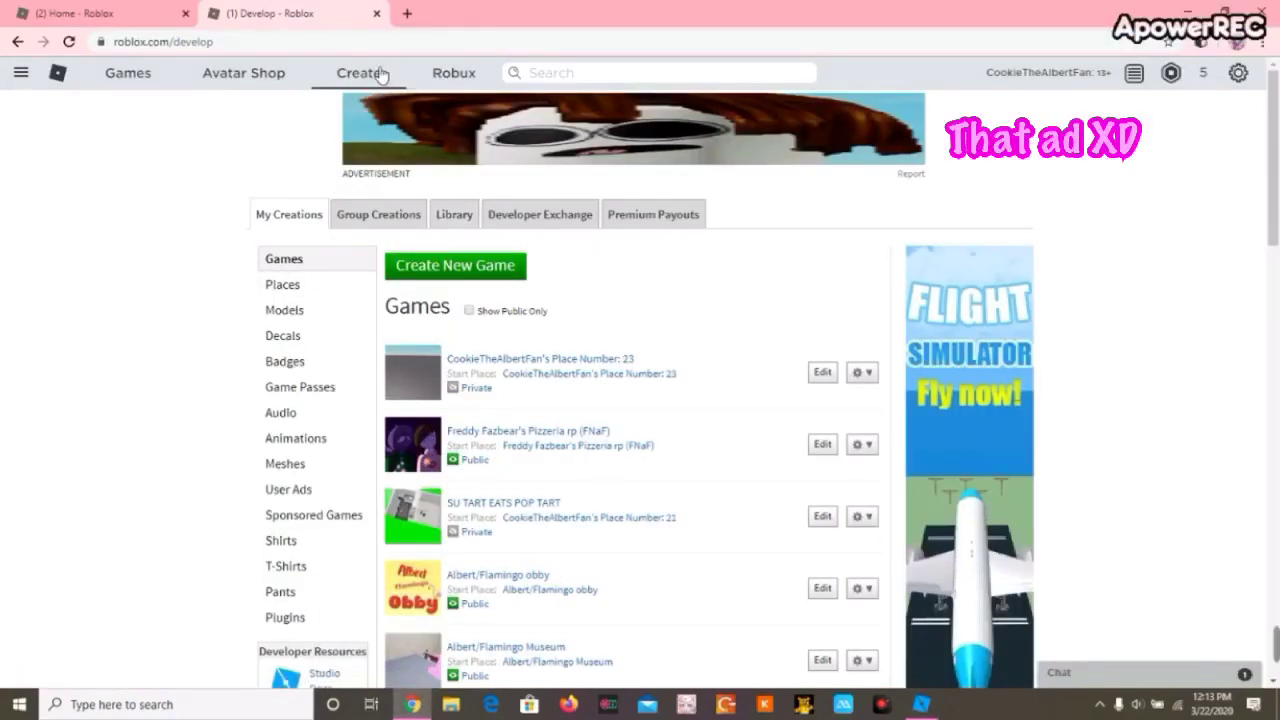
{"action": "left_click", "coordinate": [452, 215]}
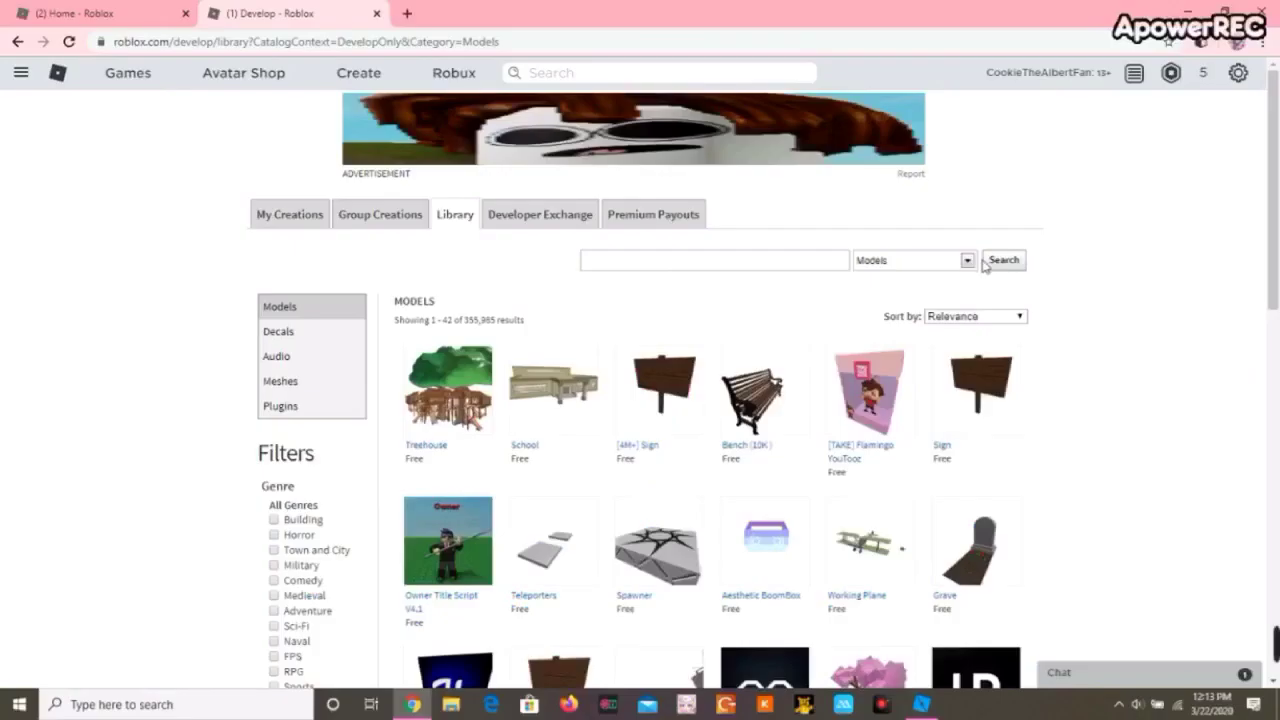
{"action": "left_click", "coordinate": [967, 260]}
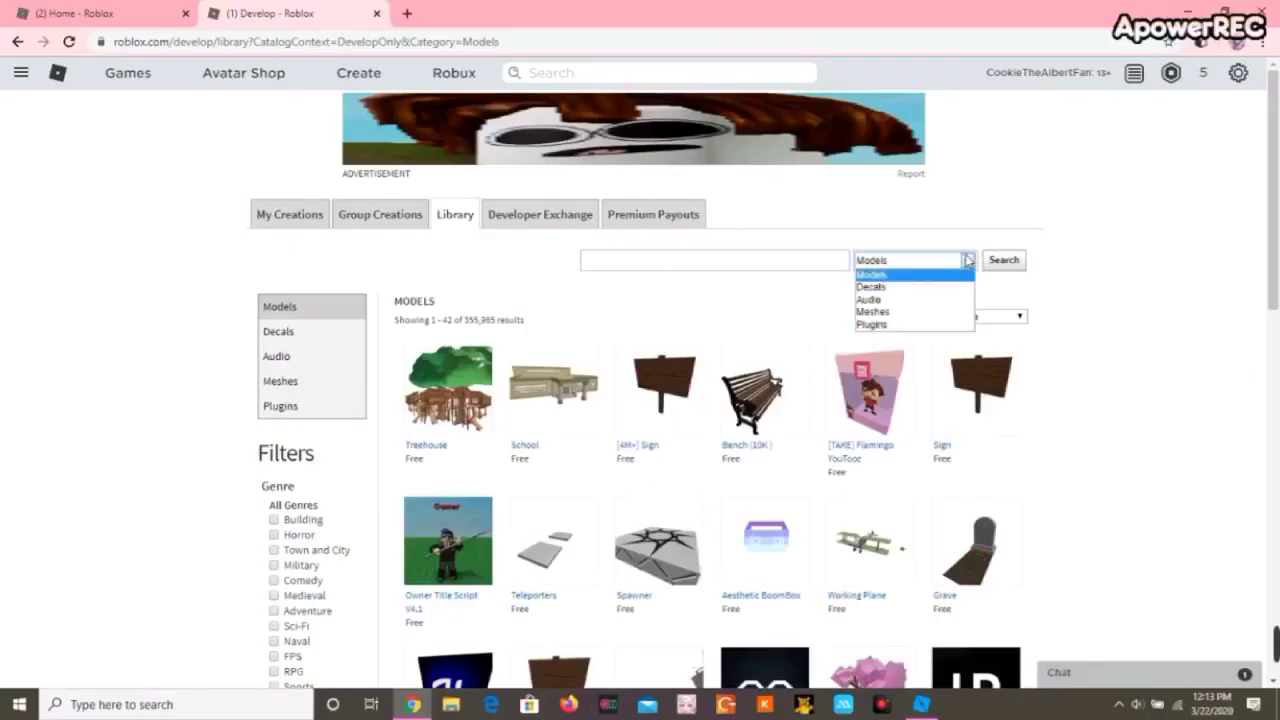
{"action": "left_click", "coordinate": [928, 301]}
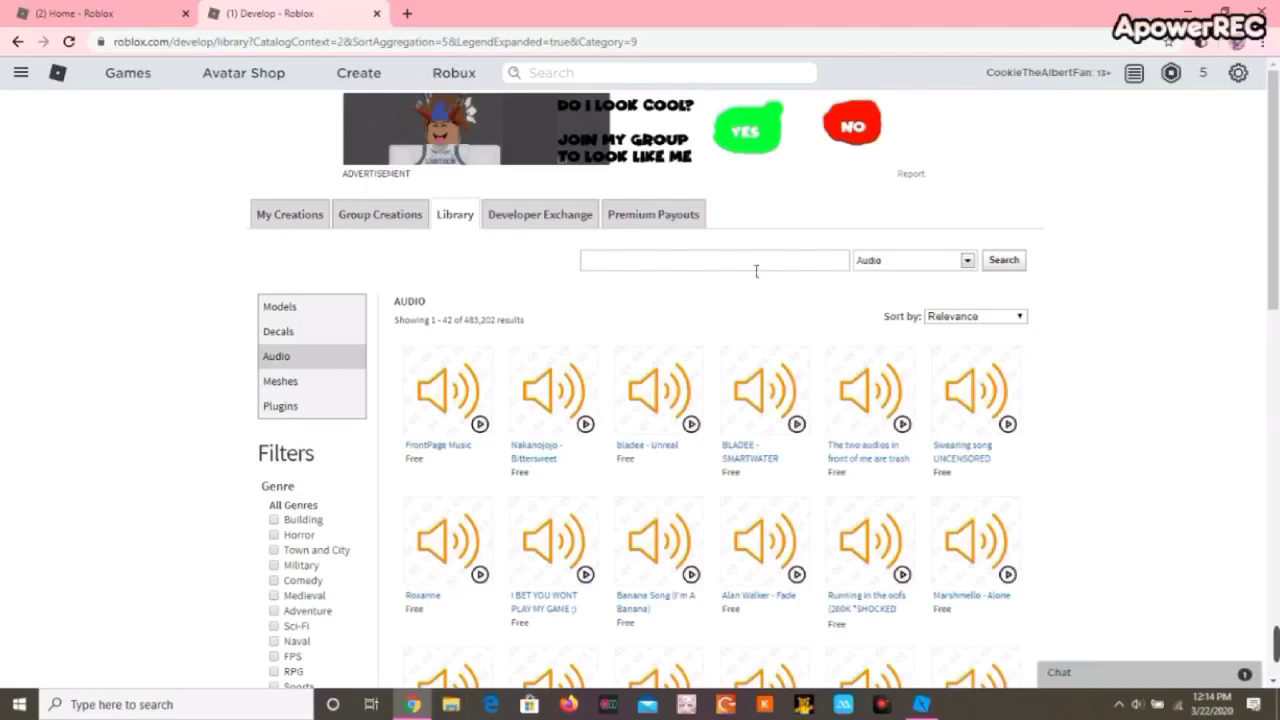
Step: Search the audio library for "Bring me to life" and open "Nightcore - Bring Me To Life"
{"action": "left_click", "coordinate": [756, 271]}
{"action": "type", "text": "Bring"}
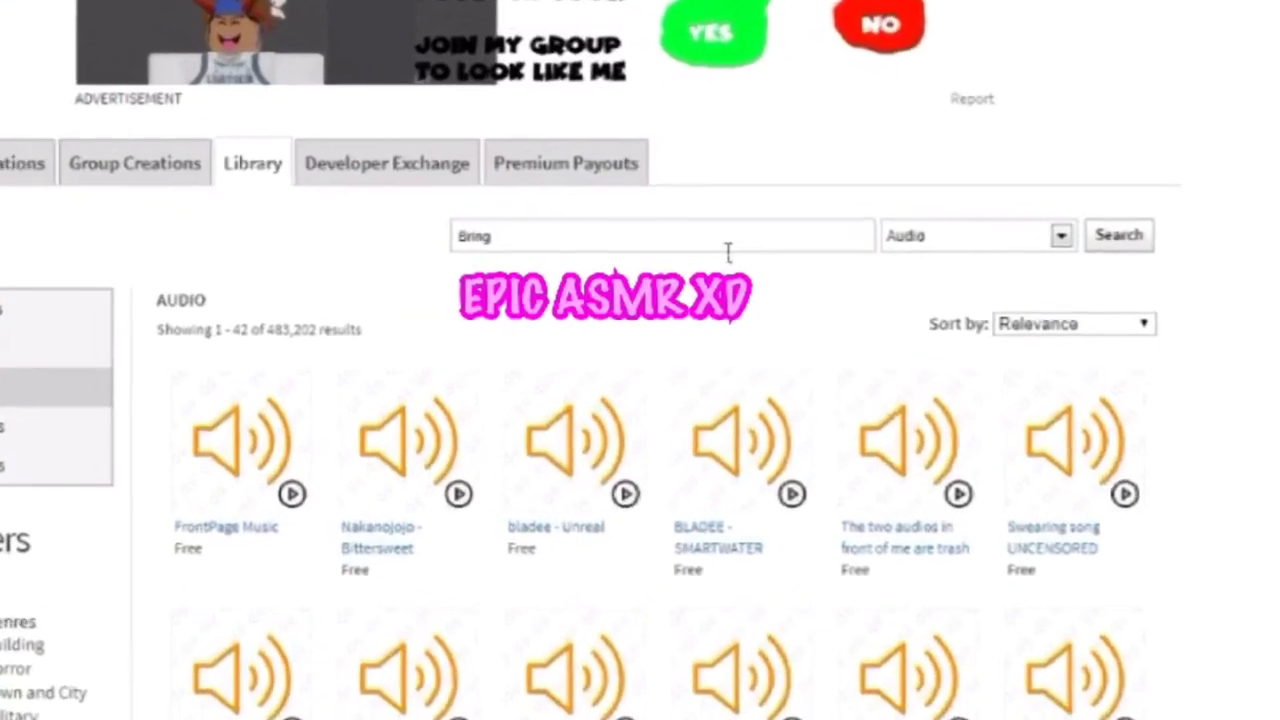
{"action": "type", "text": " me to life"}
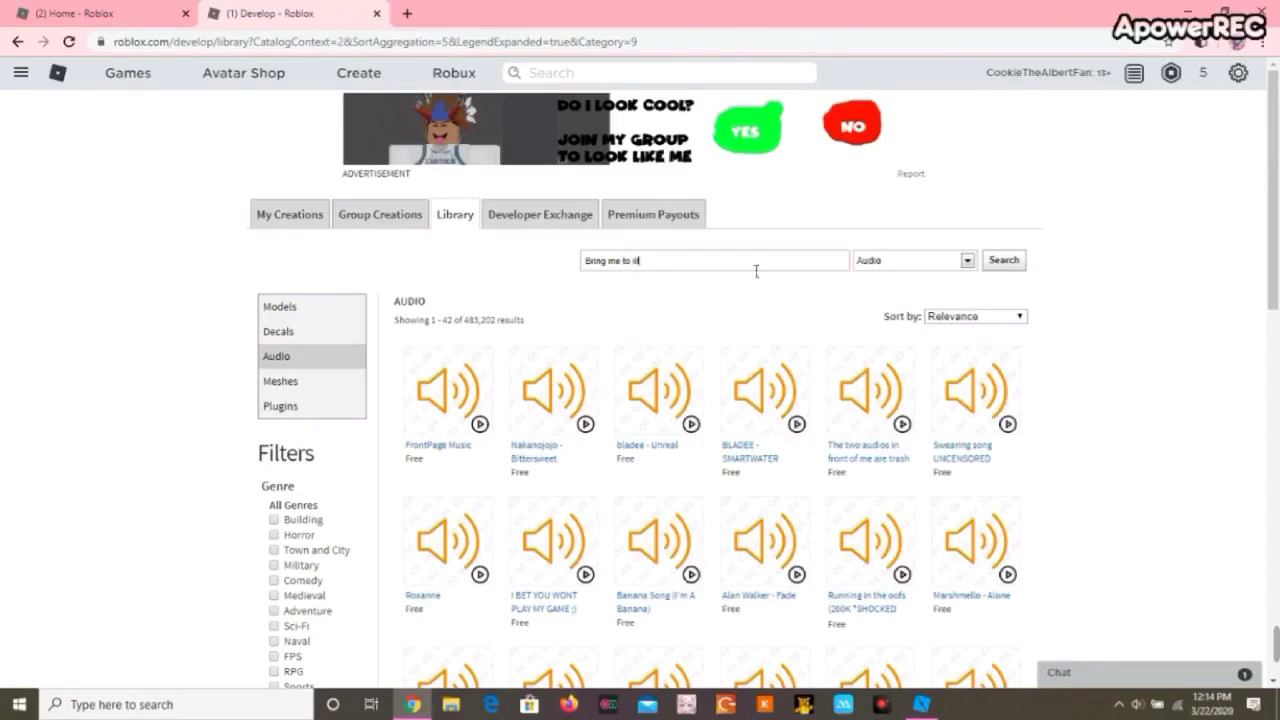
{"action": "key", "text": "Return"}
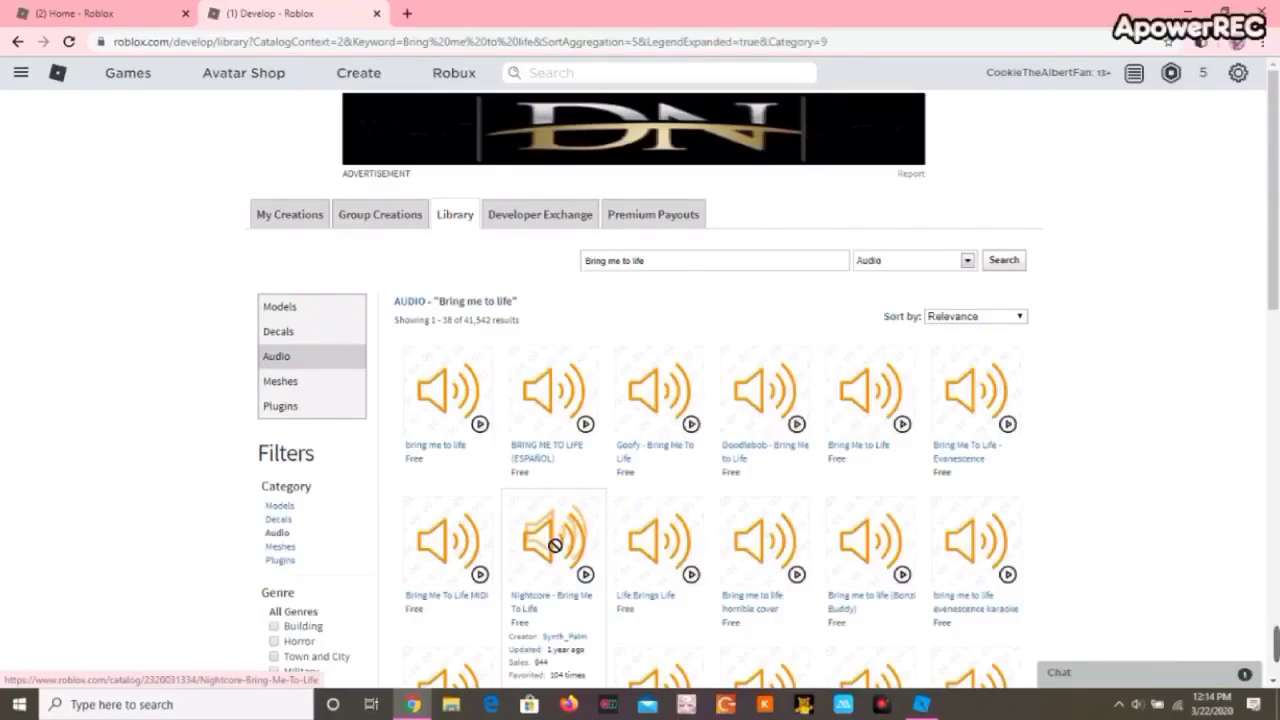
{"action": "left_click", "coordinate": [548, 541]}
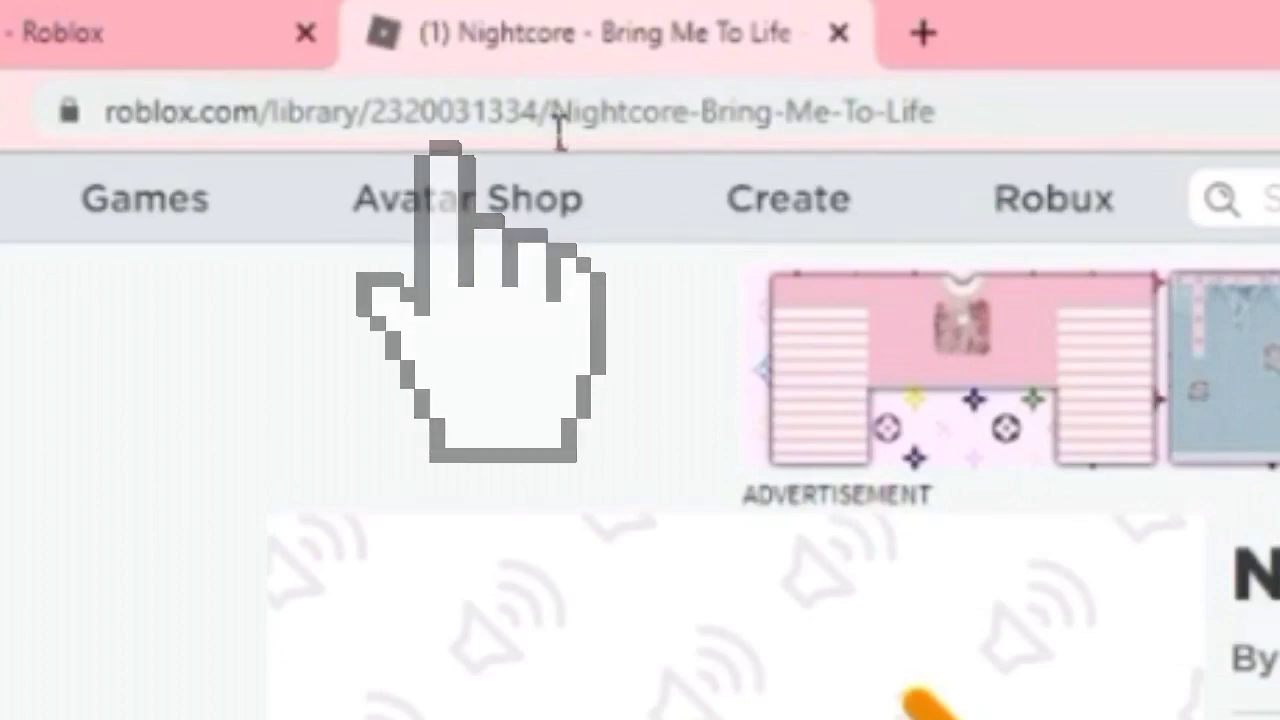
{"action": "left_click_drag", "start_coordinate": [548, 118], "coordinate": [391, 132]}
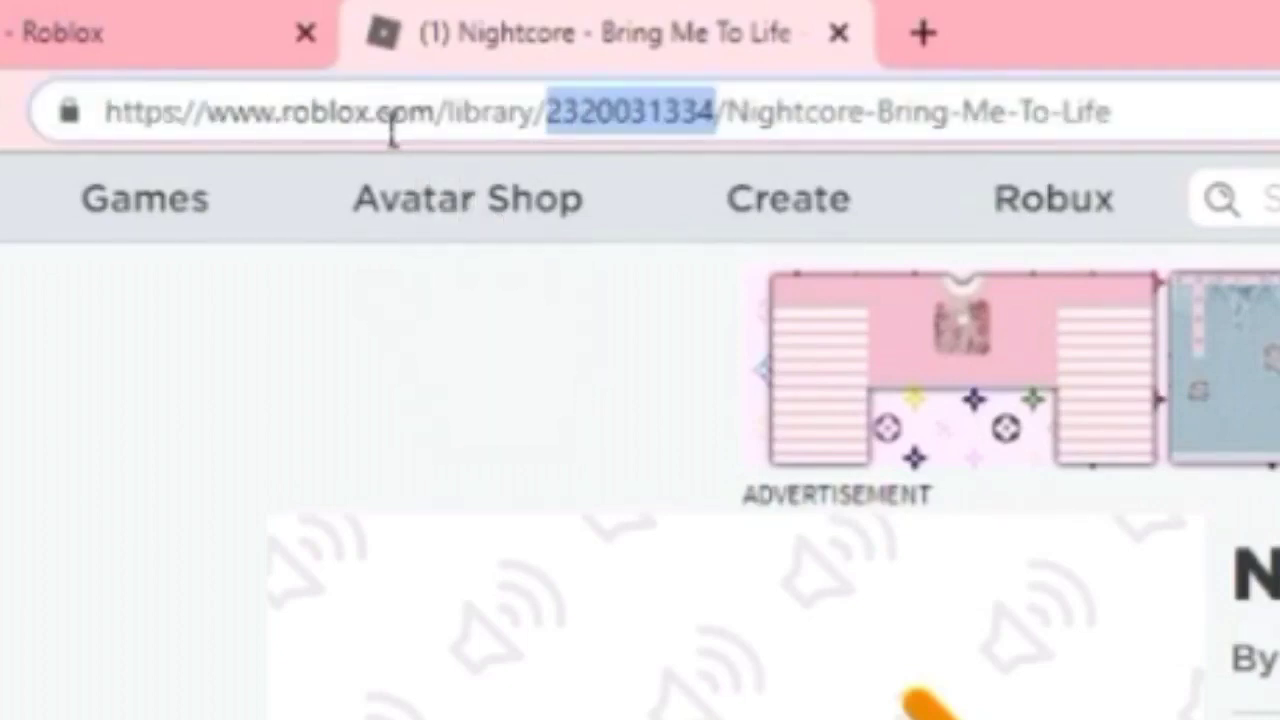
{"action": "right_click", "coordinate": [584, 112]}
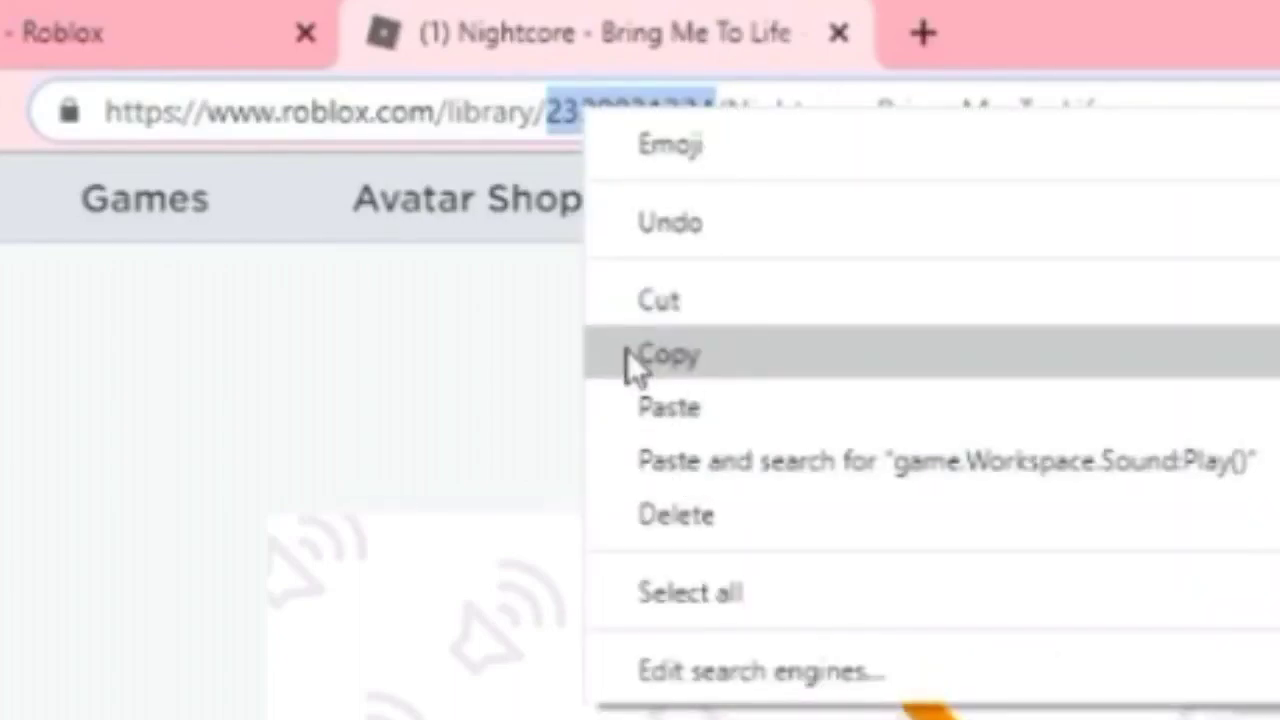
{"action": "left_click", "coordinate": [626, 354]}
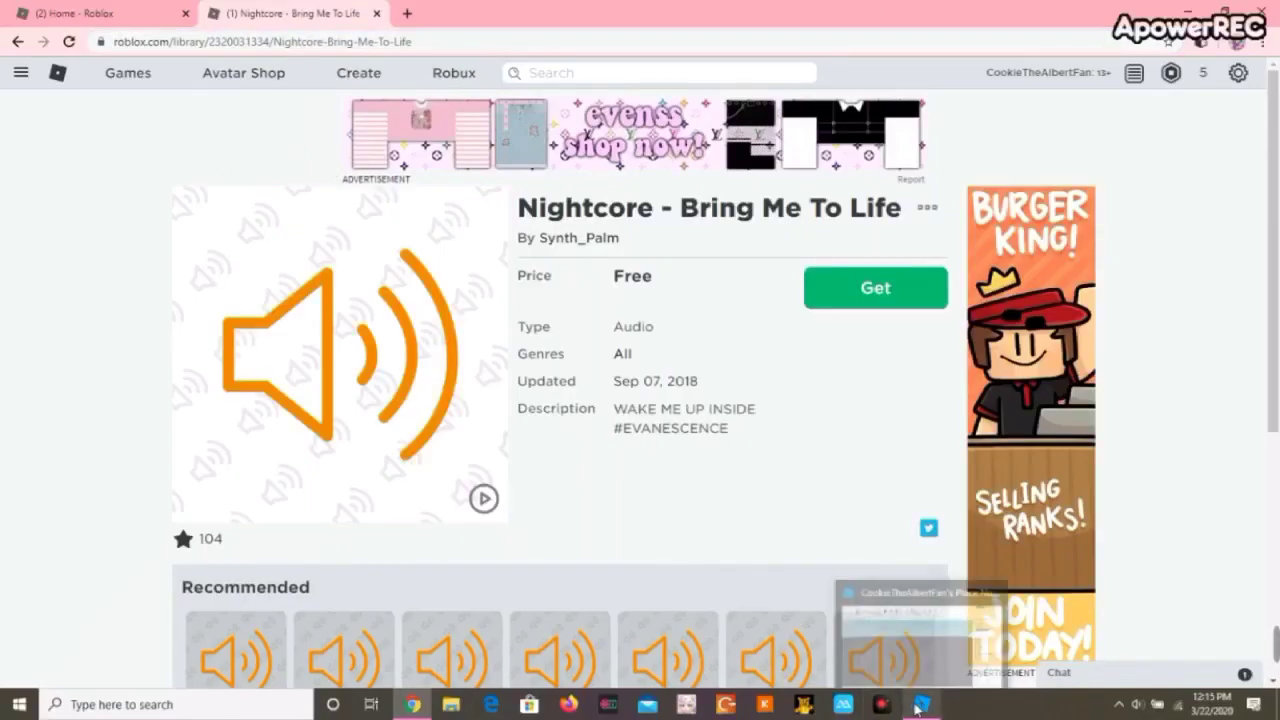
{"action": "left_click", "coordinate": [924, 706]}
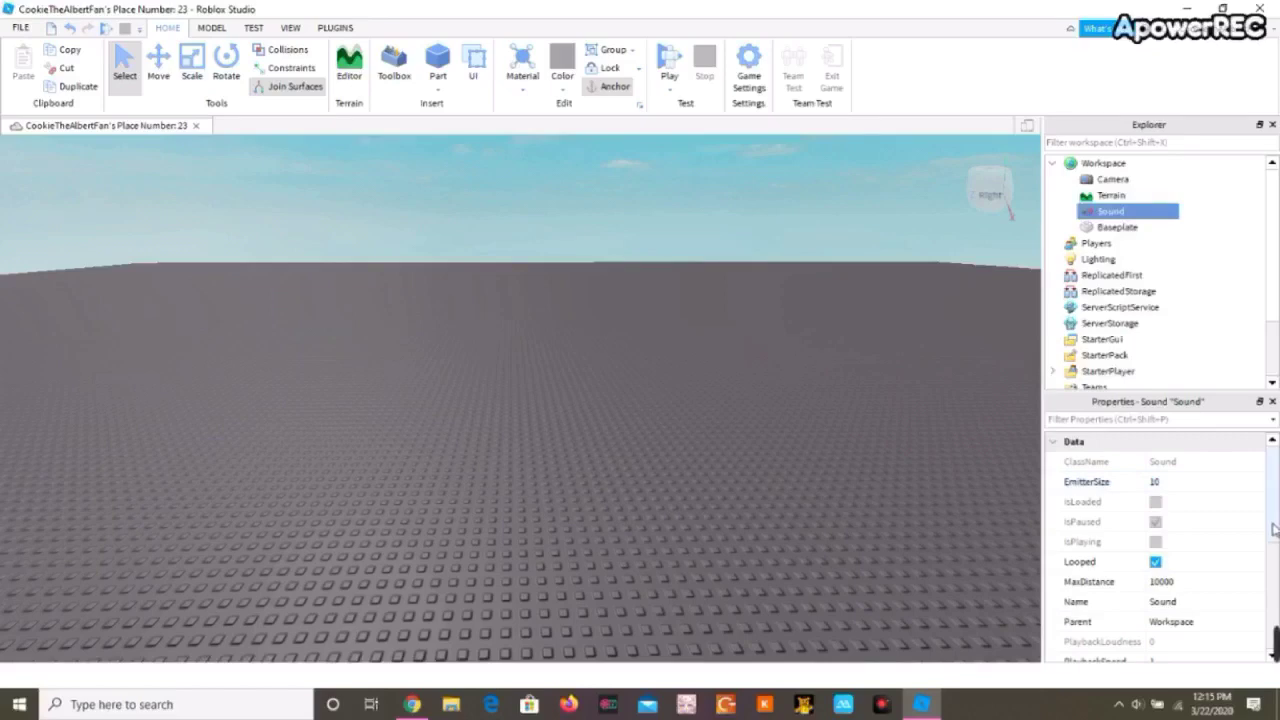
{"action": "scroll", "coordinate": [1275, 537], "scroll_direction": "down", "scroll_amount": 1}
{"action": "left_click_drag", "start_coordinate": [1275, 537], "coordinate": [1273, 584]}
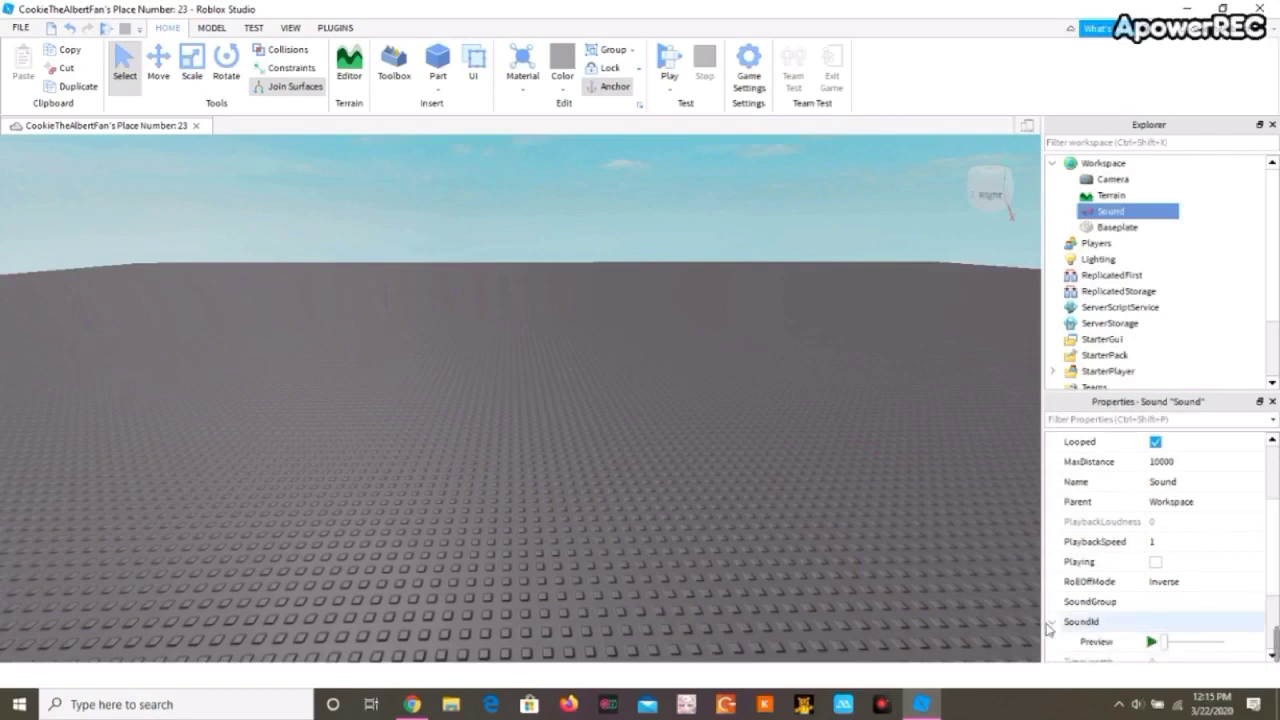
{"action": "left_click", "coordinate": [1155, 622]}
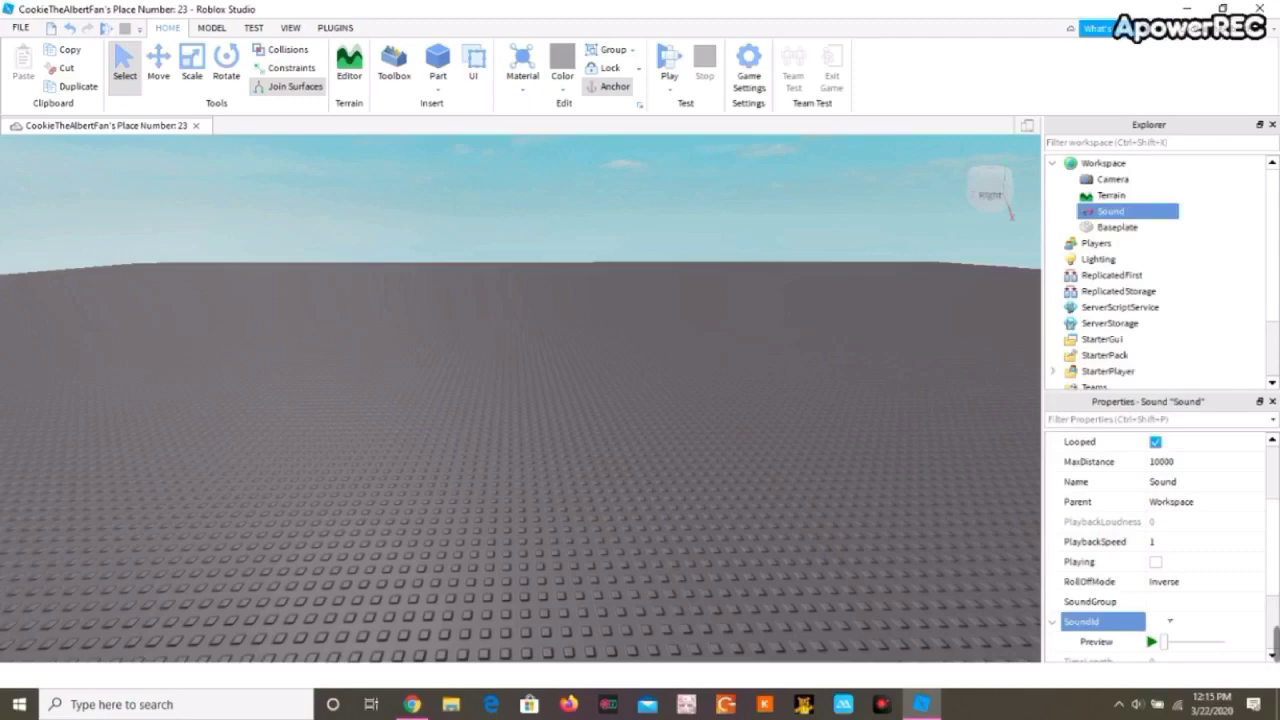
{"action": "key", "text": "ctrl+v"}
{"action": "key", "text": "Return"}
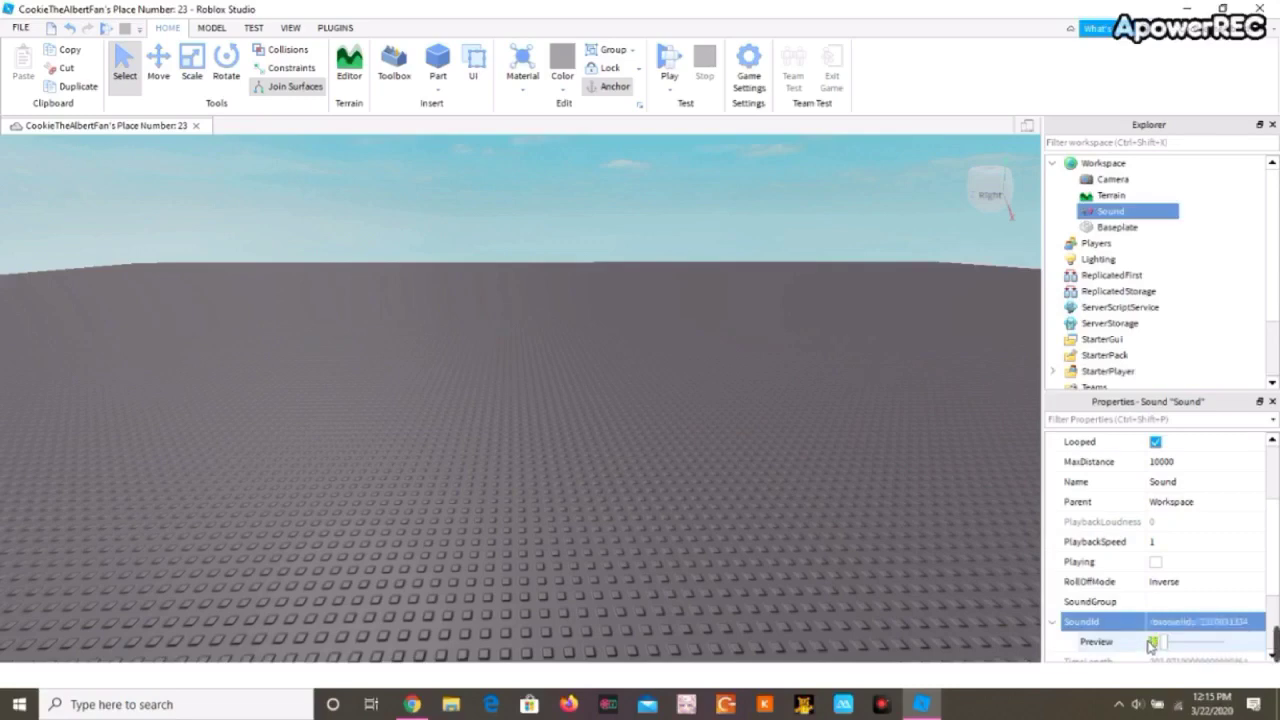
{"action": "left_click", "coordinate": [1153, 642]}
{"action": "left_click", "coordinate": [1154, 643]}
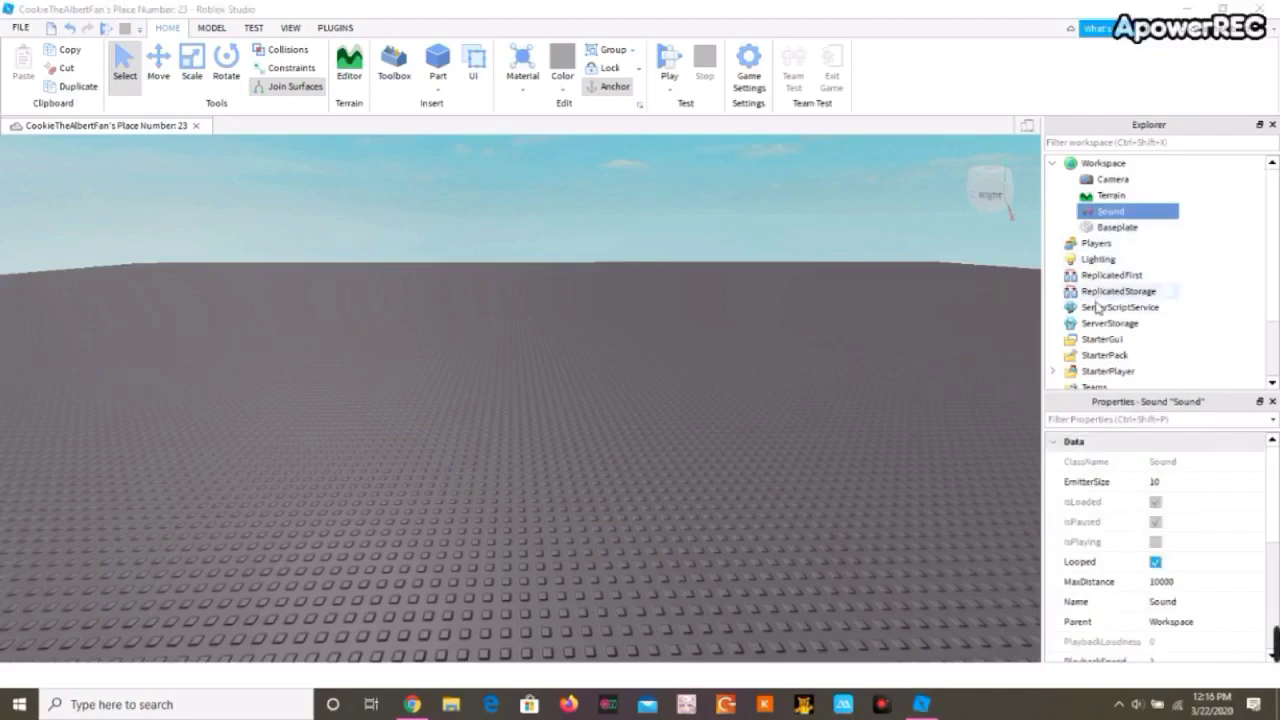
Step: Insert a LocalScript object into StarterGui
{"action": "left_click", "coordinate": [1103, 340]}
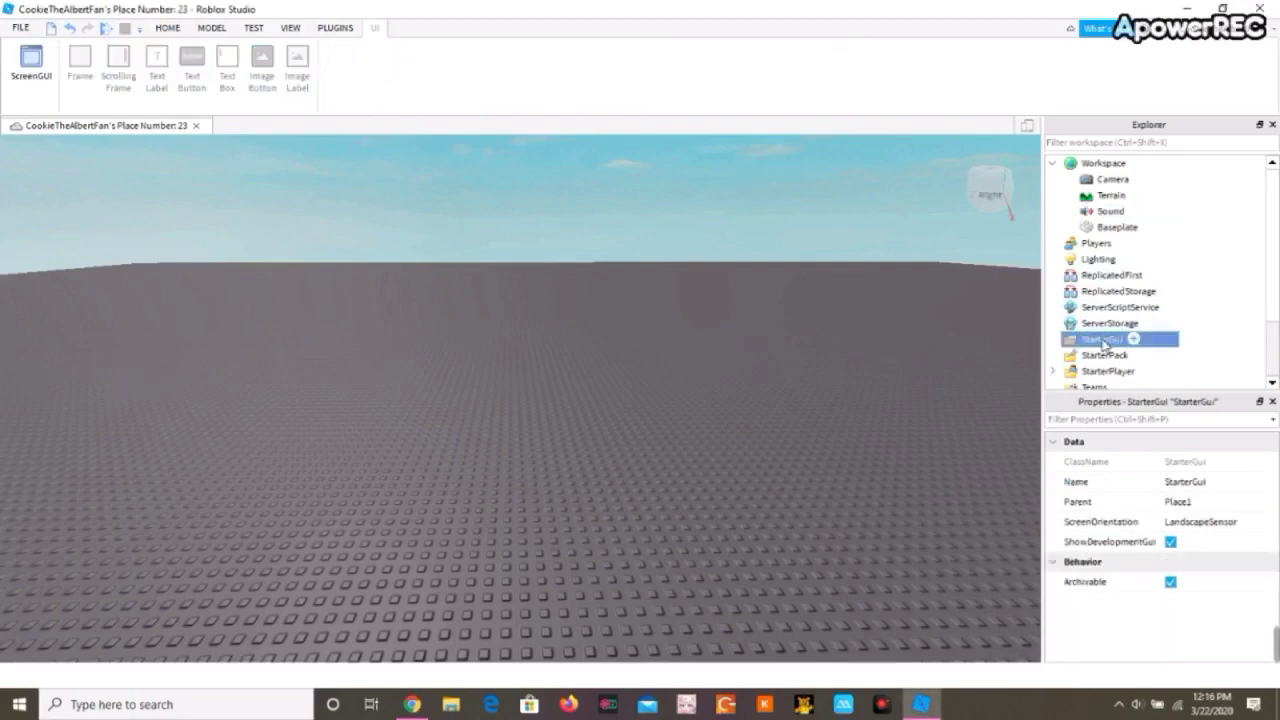
{"action": "right_click", "coordinate": [1103, 345]}
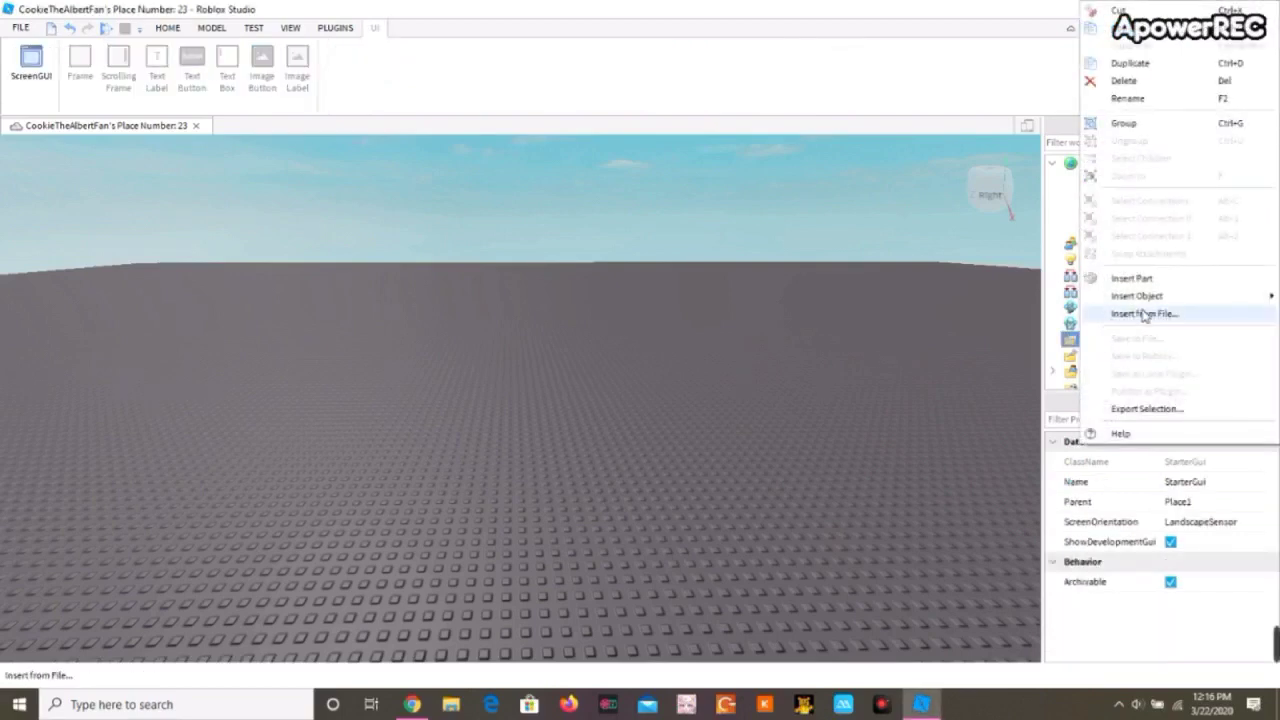
{"action": "mouse_move", "coordinate": [1140, 300]}
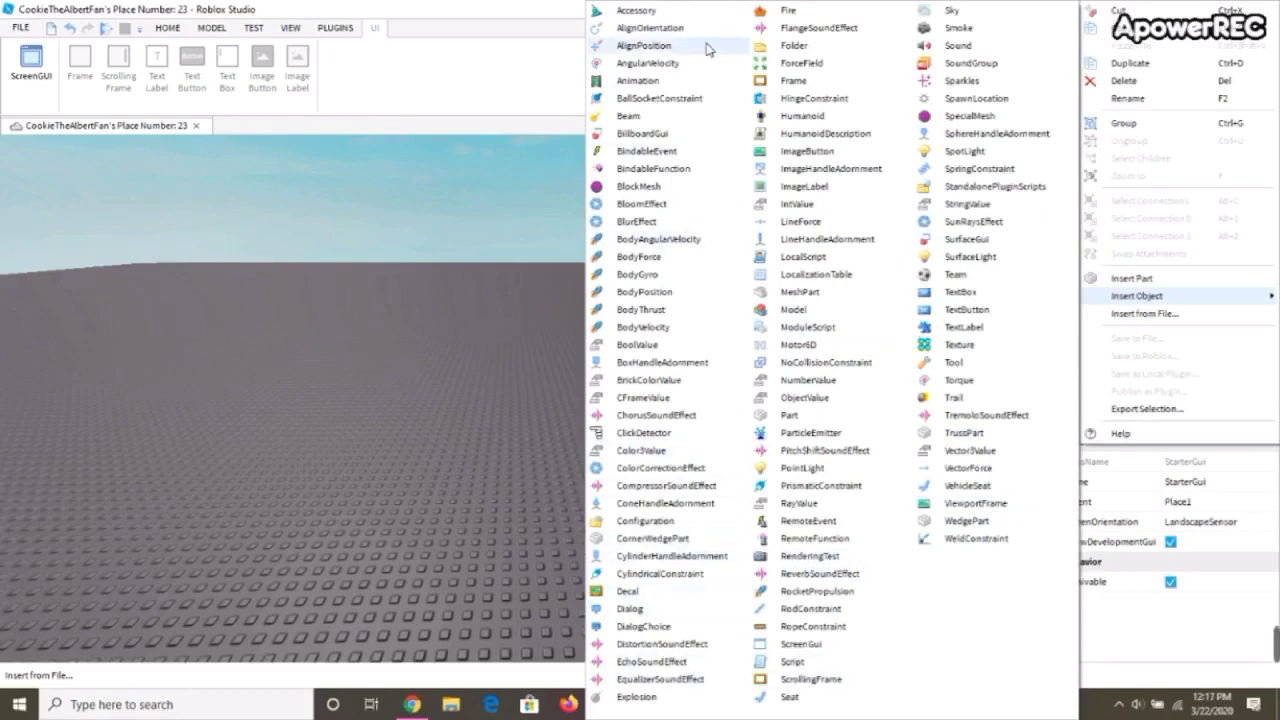
{"action": "left_click", "coordinate": [806, 257]}
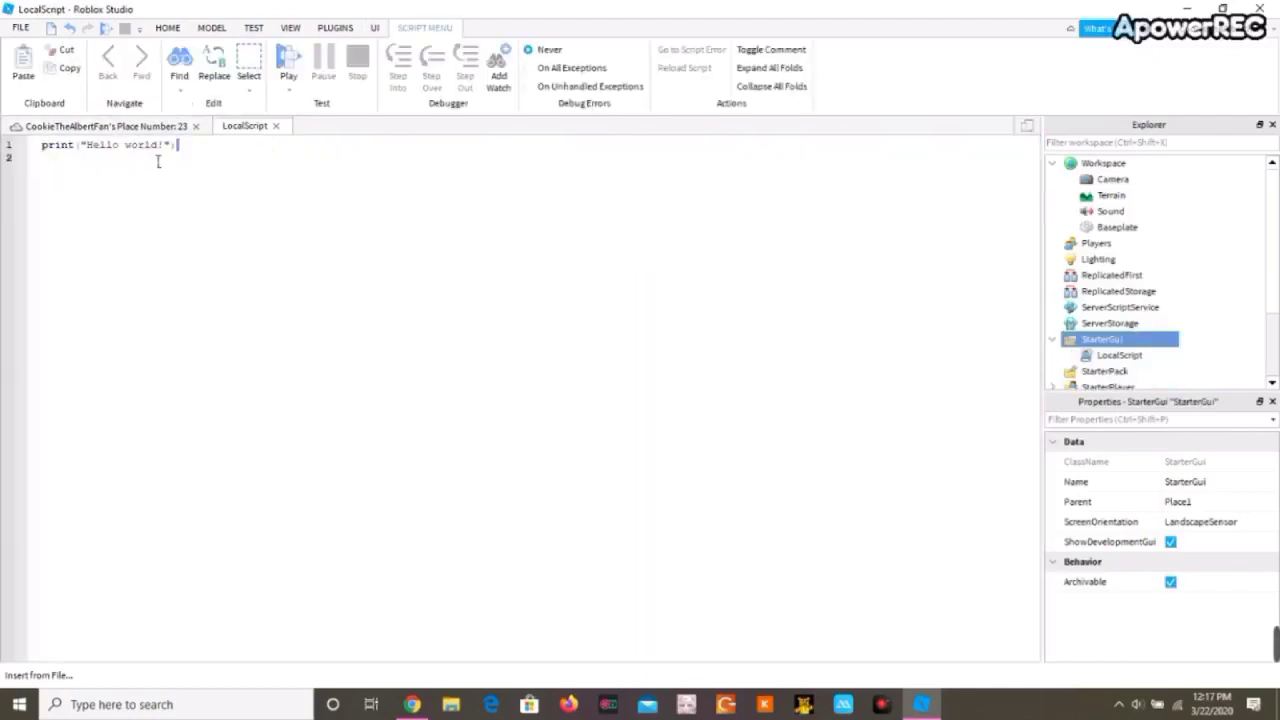
Step: Replace the LocalScript's default print line with game.Workspace.Sound:Play() and close the script
{"action": "left_click_drag", "start_coordinate": [176, 145], "coordinate": [38, 156]}
{"action": "key", "text": "BackSpace"}
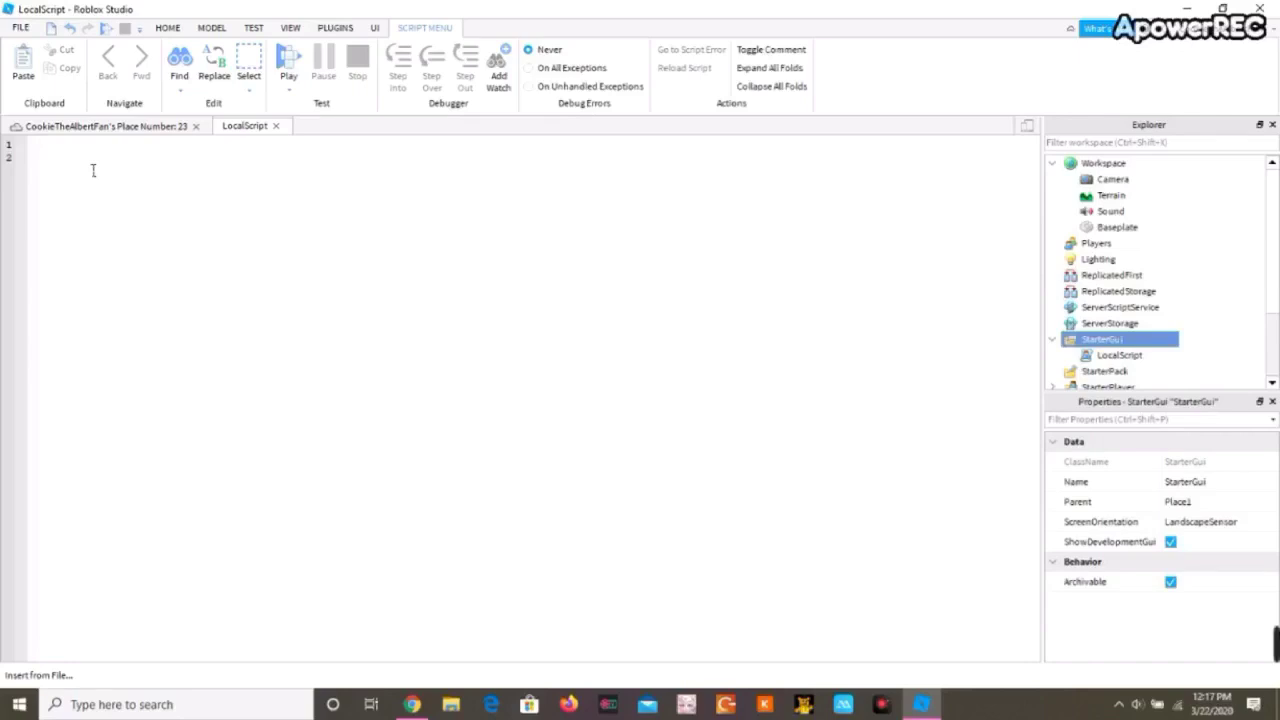
{"action": "key", "text": "ctrl+v"}
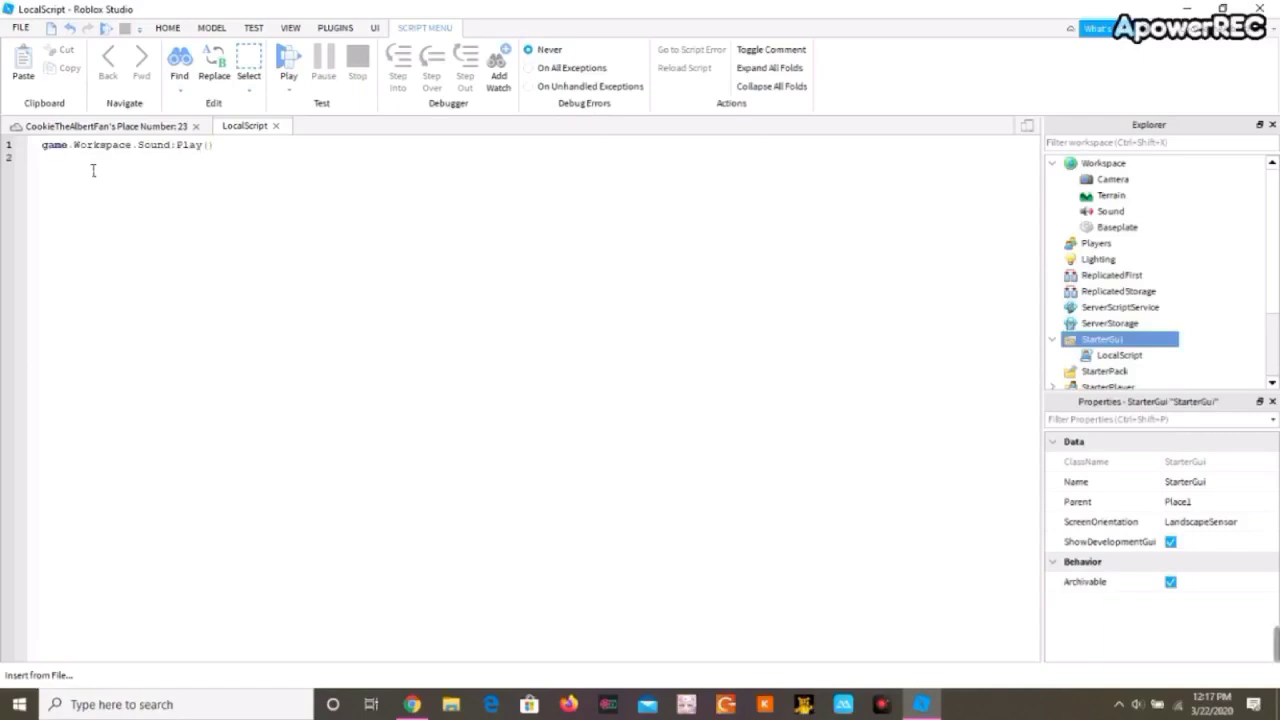
{"action": "left_click_drag", "start_coordinate": [237, 156], "coordinate": [44, 130]}
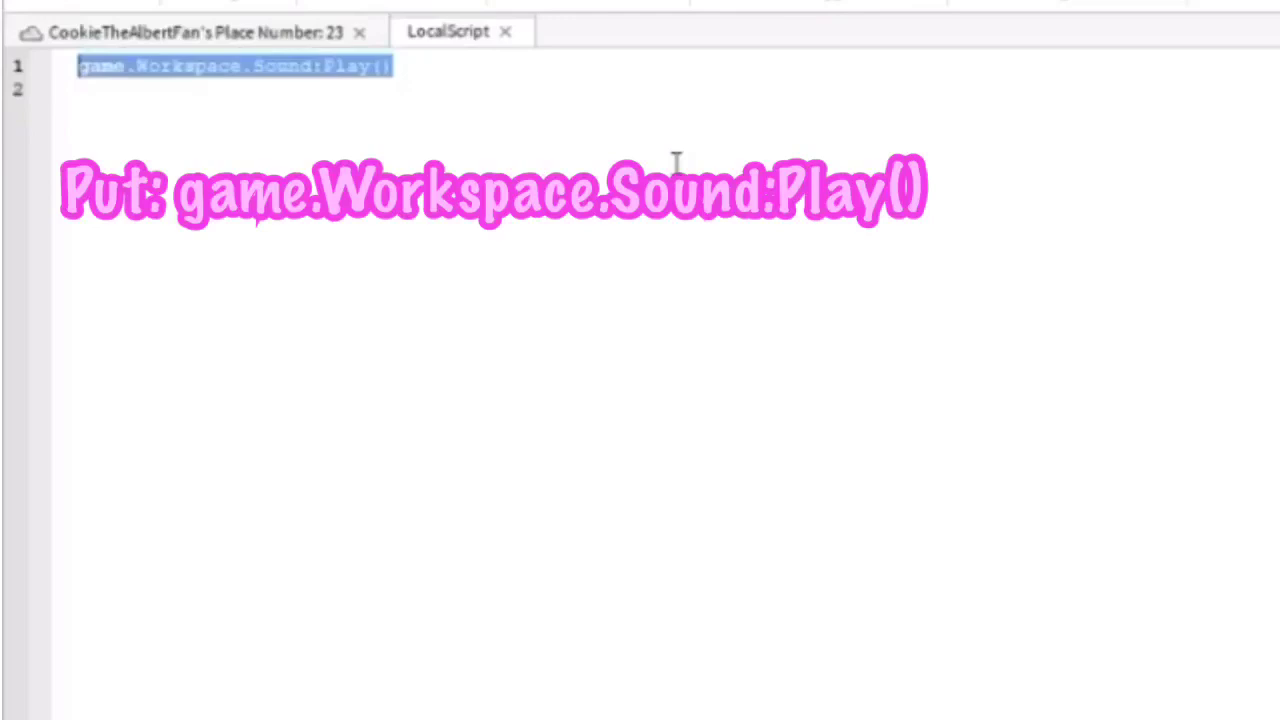
{"action": "left_click", "coordinate": [480, 185]}
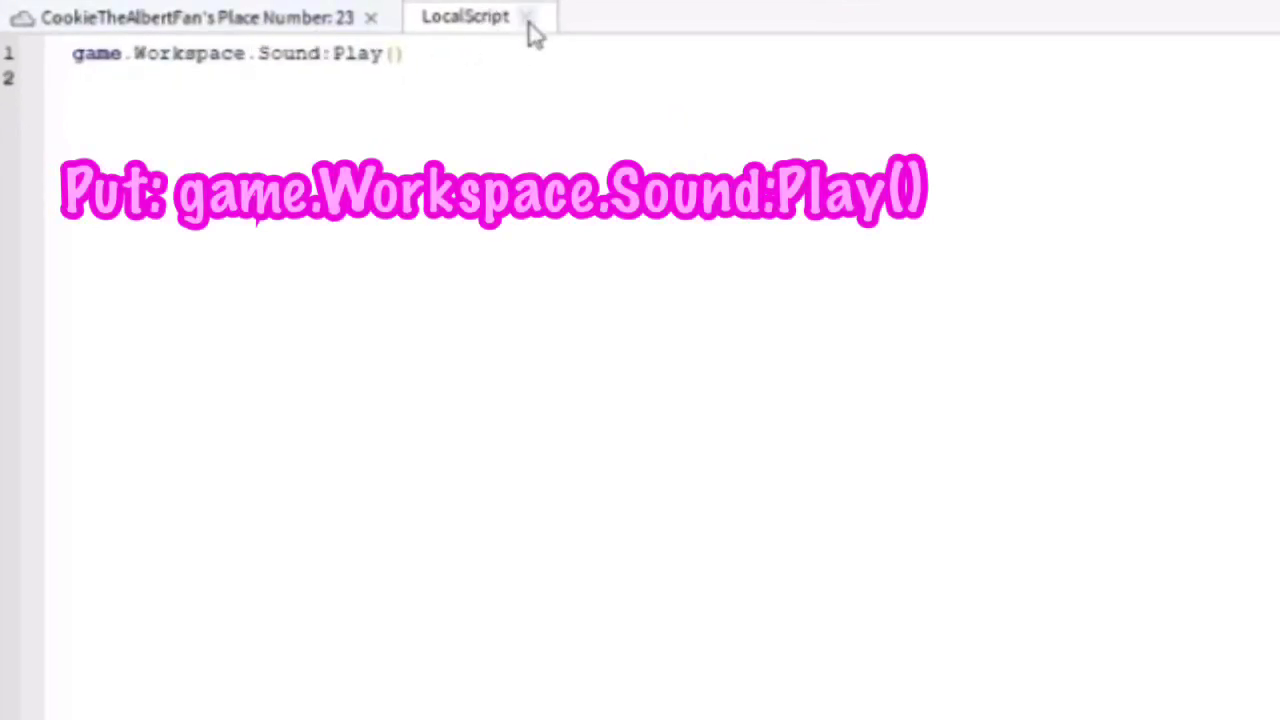
{"action": "left_click", "coordinate": [525, 17]}
{"action": "left_click", "coordinate": [278, 128]}
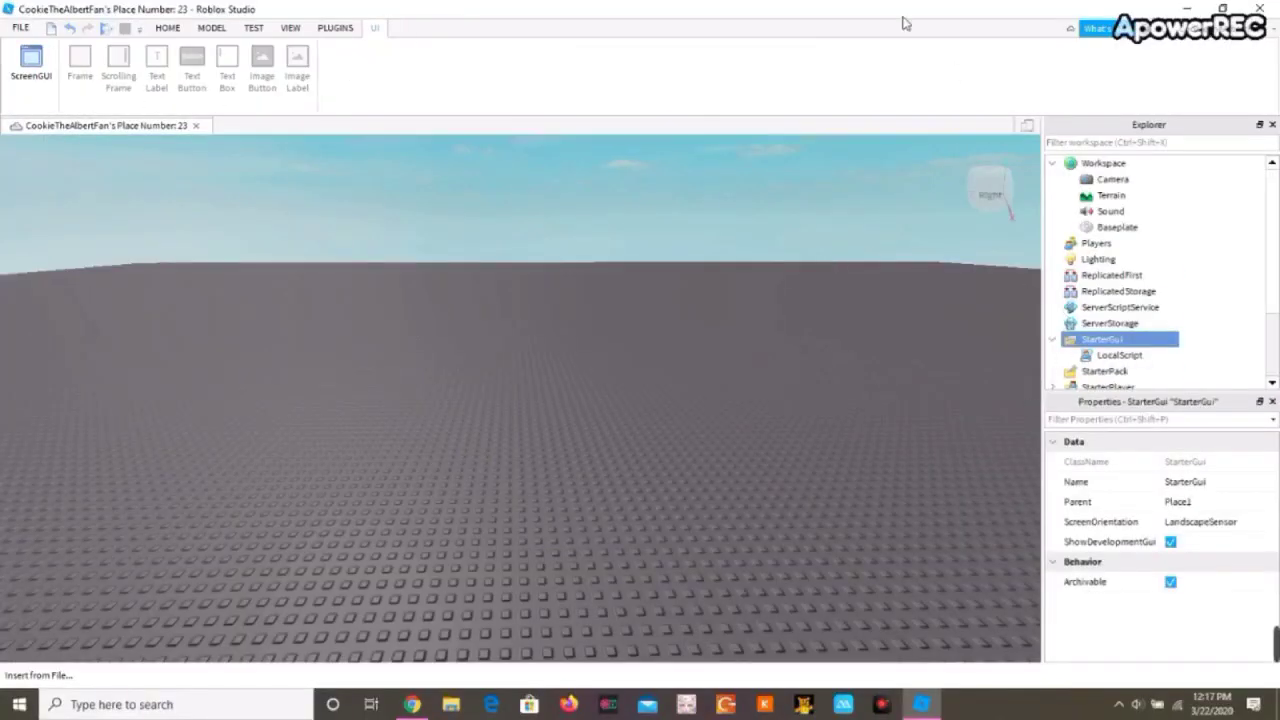
Step: Playtest the game to listen for the background music, and stop the test
{"action": "left_click", "coordinate": [830, 330]}
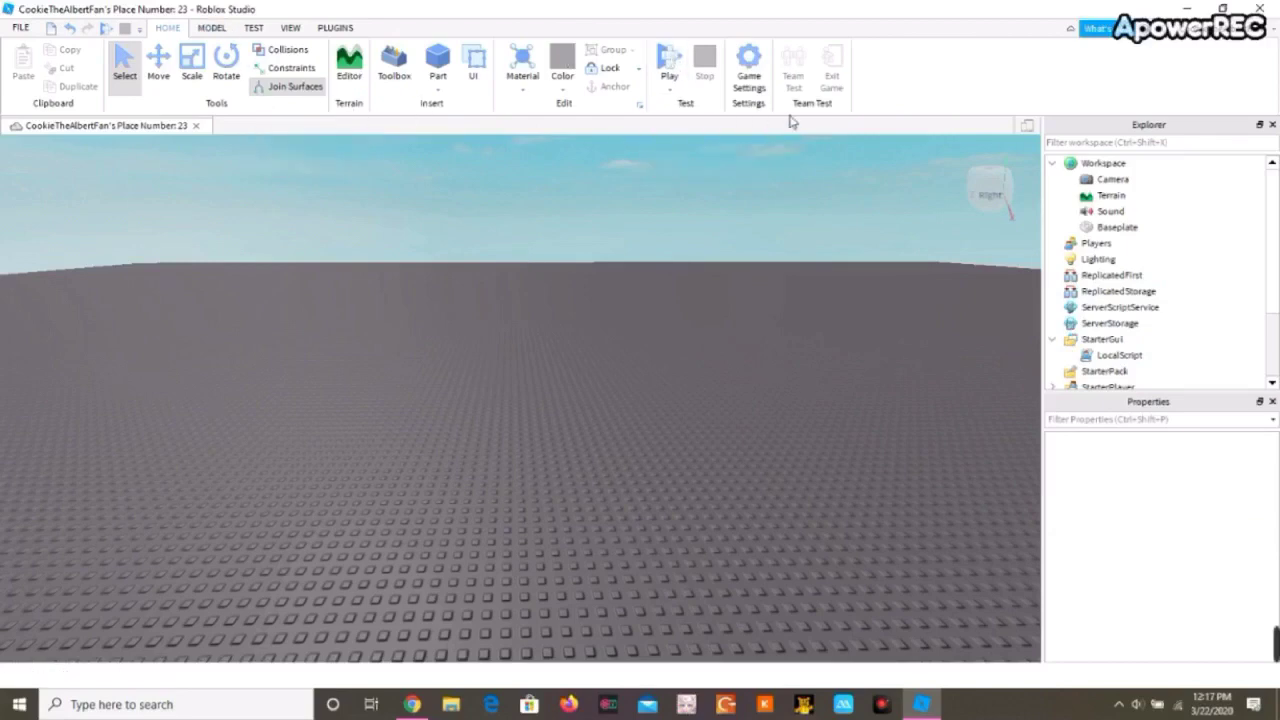
{"action": "left_click", "coordinate": [669, 62]}
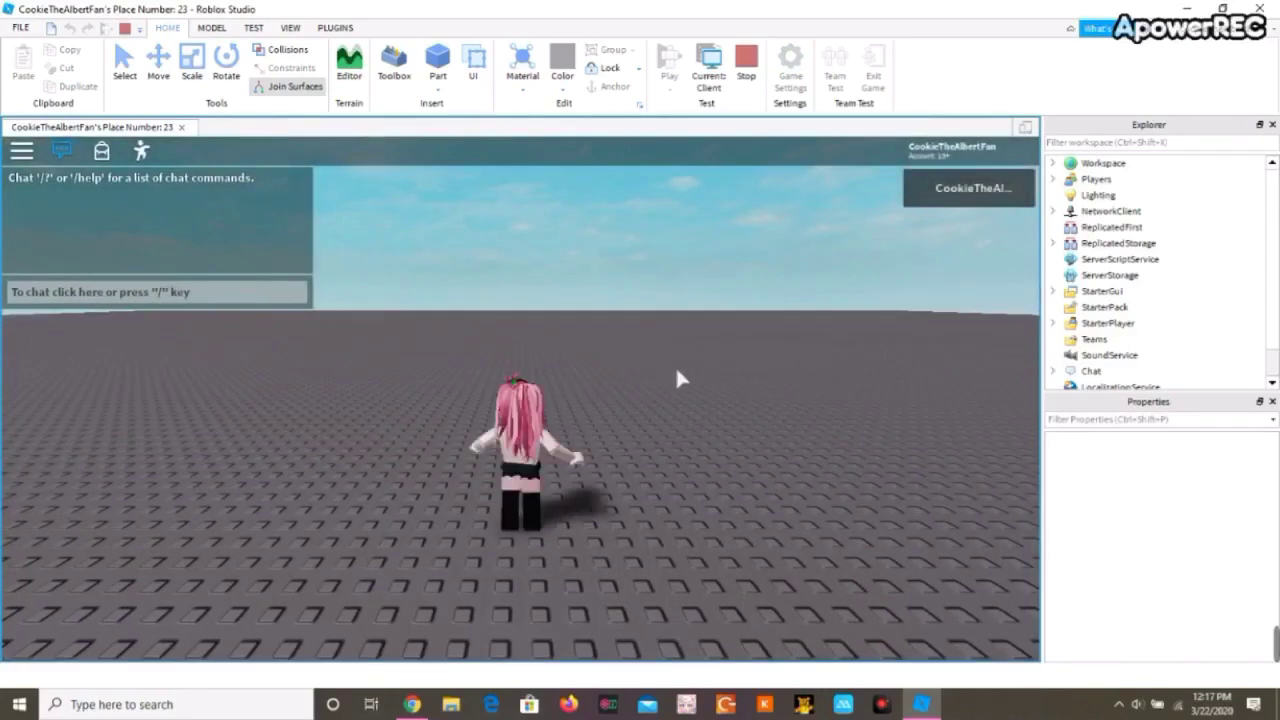
{"action": "left_click", "coordinate": [214, 30]}
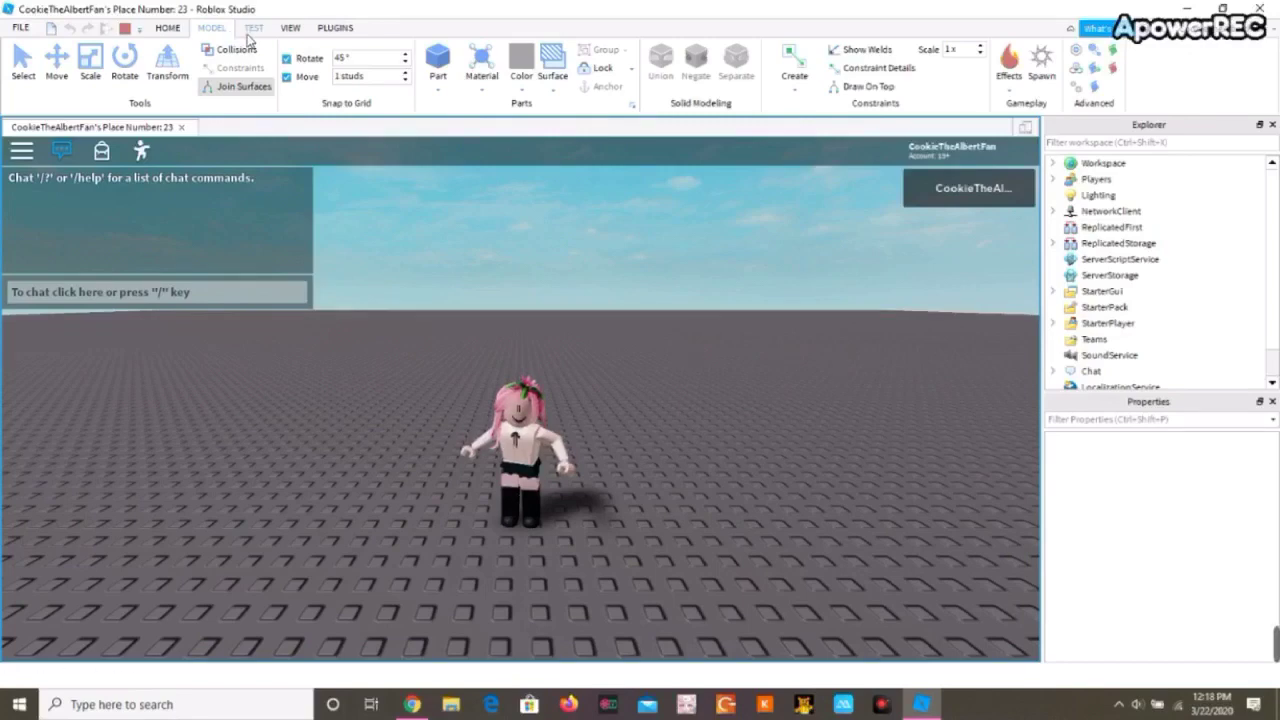
{"action": "left_click", "coordinate": [168, 28]}
{"action": "left_click", "coordinate": [754, 80]}
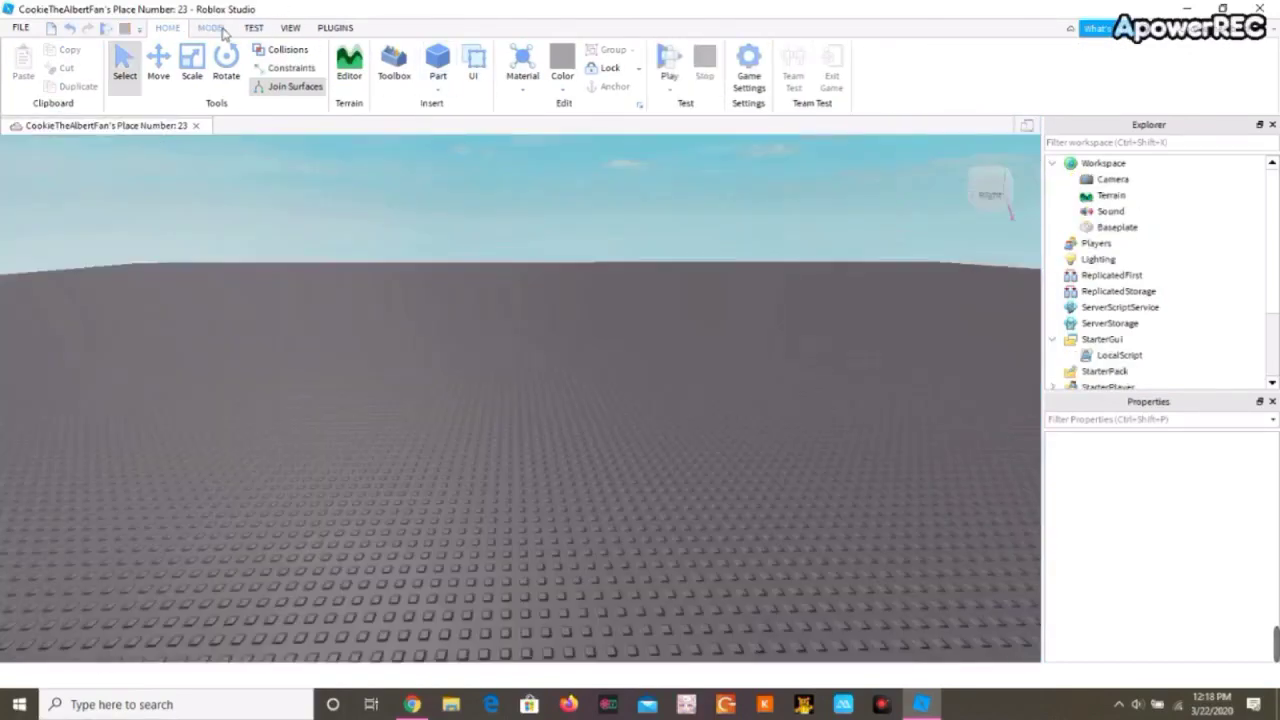
{"action": "left_click", "coordinate": [218, 29]}
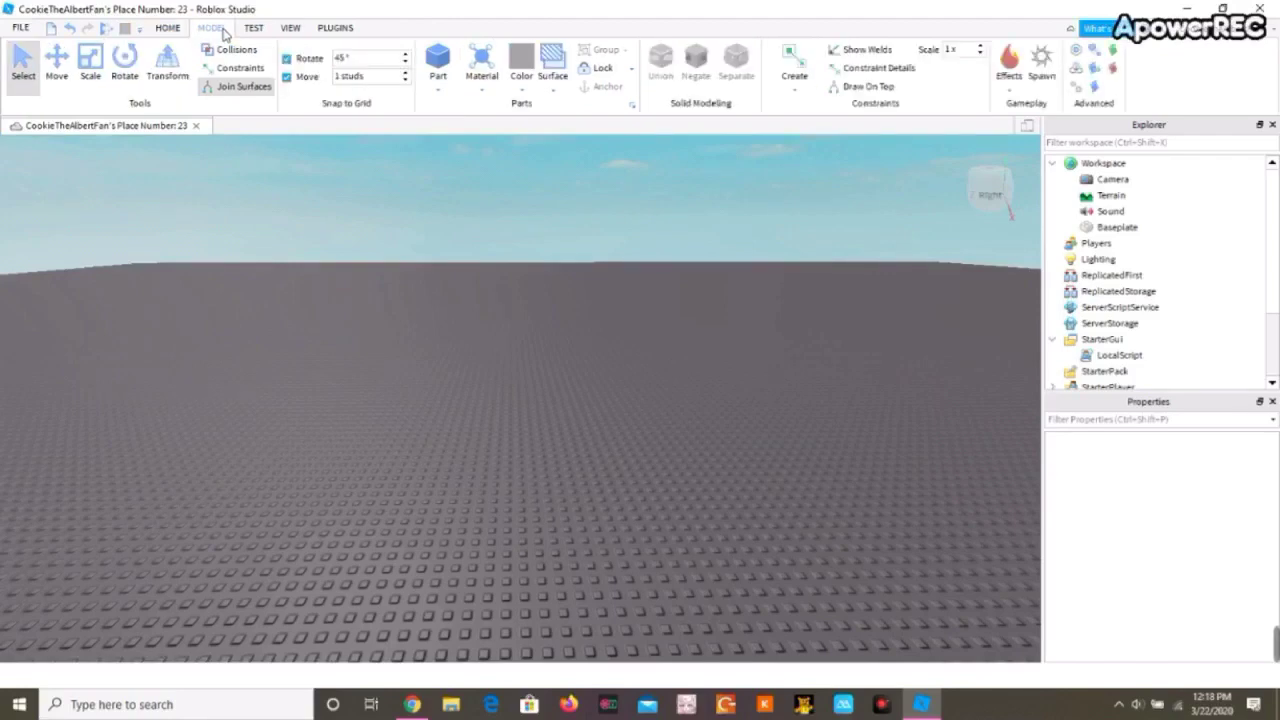
{"action": "left_click", "coordinate": [254, 28]}
{"action": "left_click", "coordinate": [290, 28]}
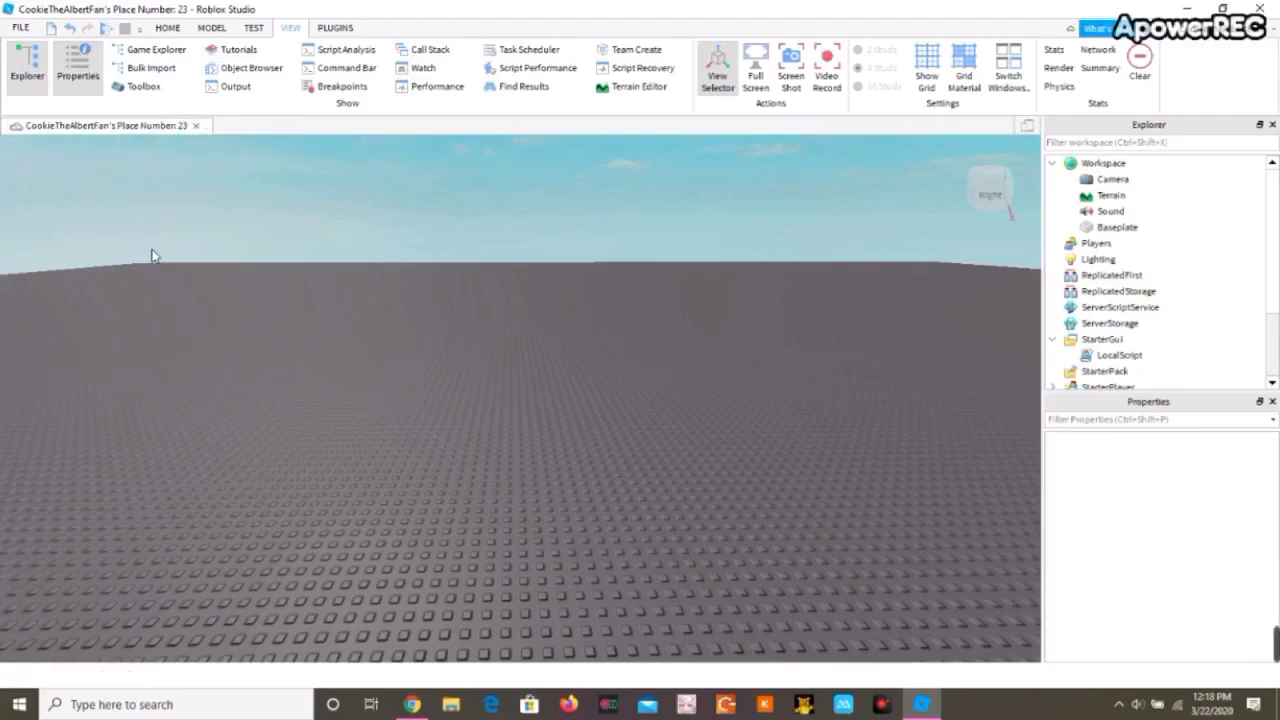
{"action": "left_click", "coordinate": [168, 30]}
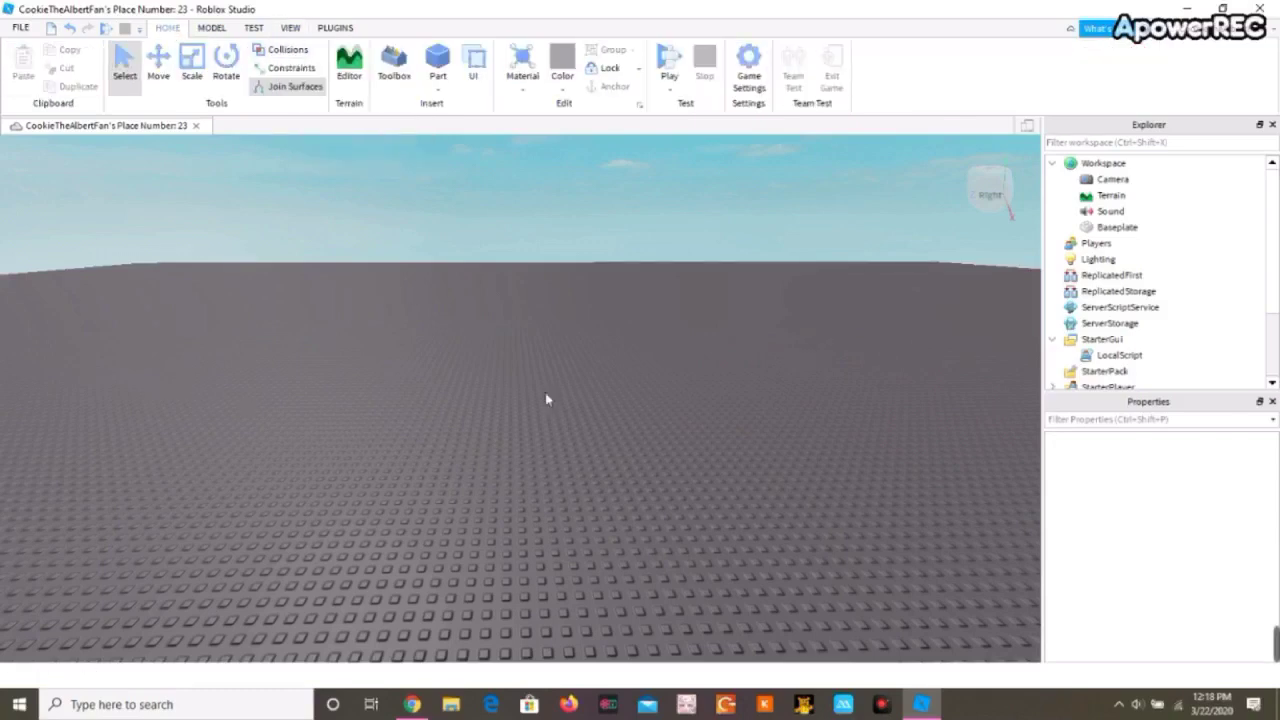
Step: Run another playtest, turn the character to face the camera, hide the chat window, and end the test
{"action": "left_click", "coordinate": [670, 62]}
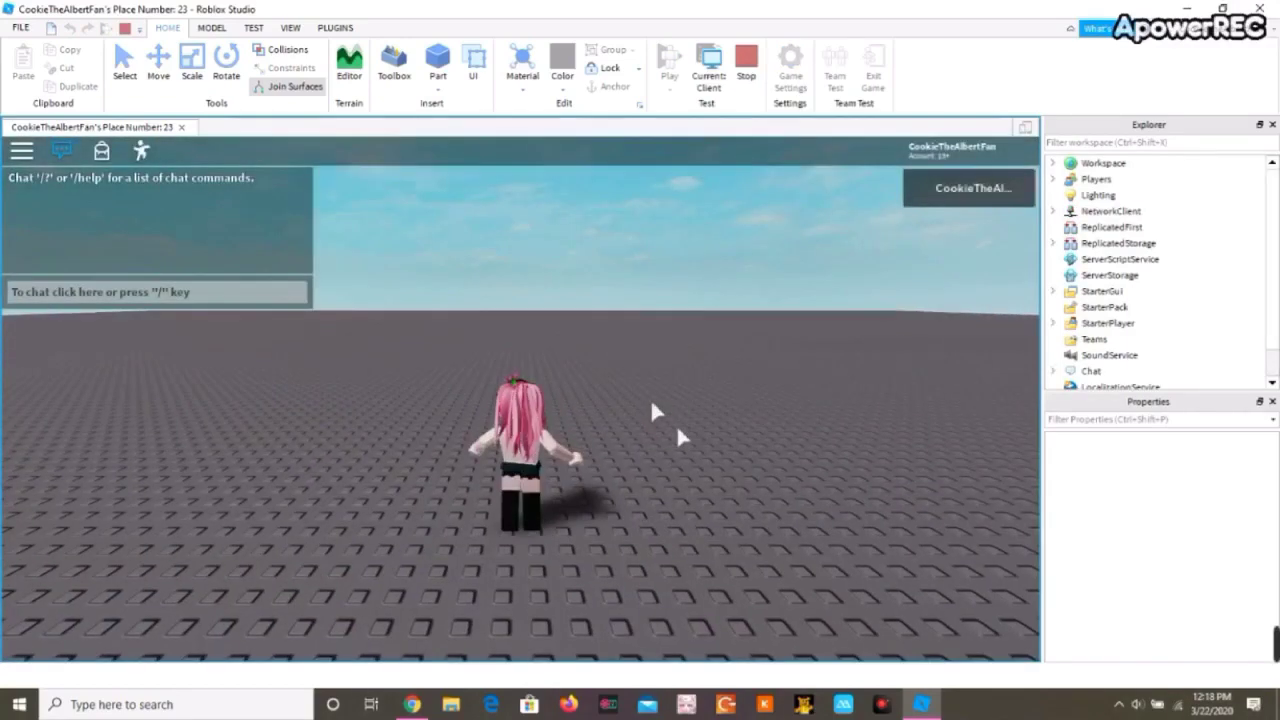
{"action": "key", "text": "s"}
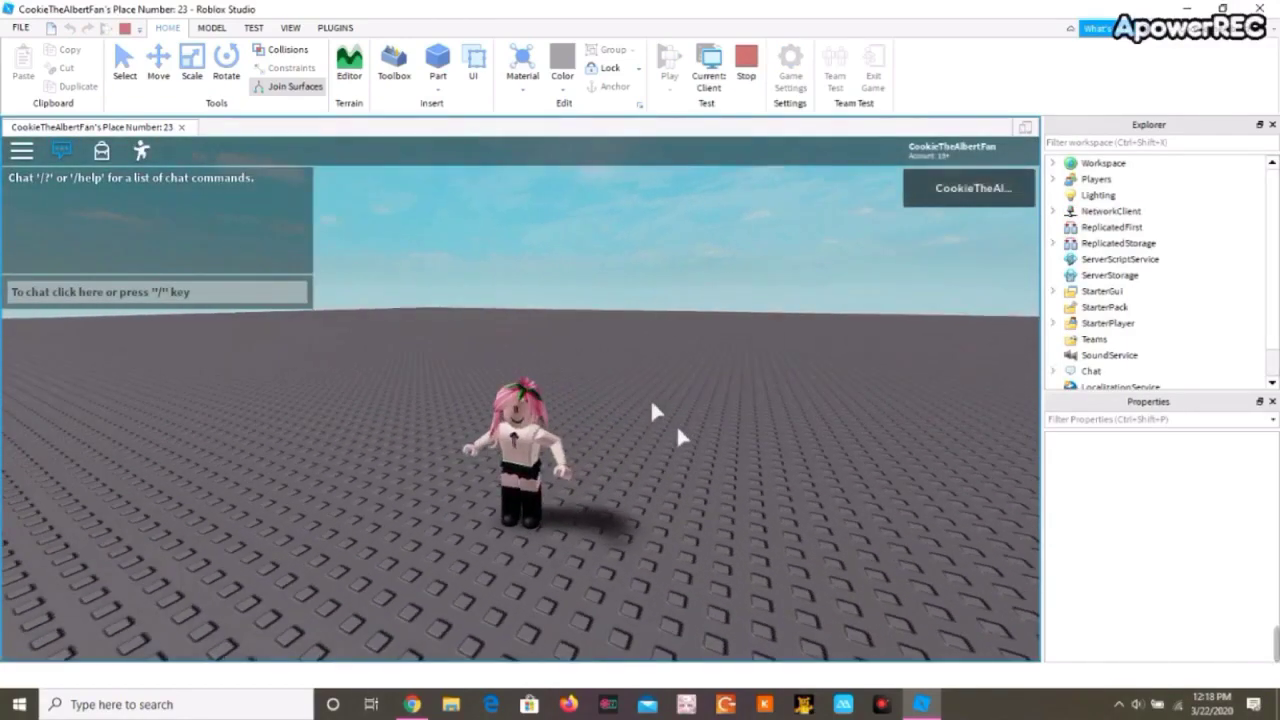
{"action": "right_click_drag", "start_coordinate": [652, 410], "coordinate": [652, 410]}
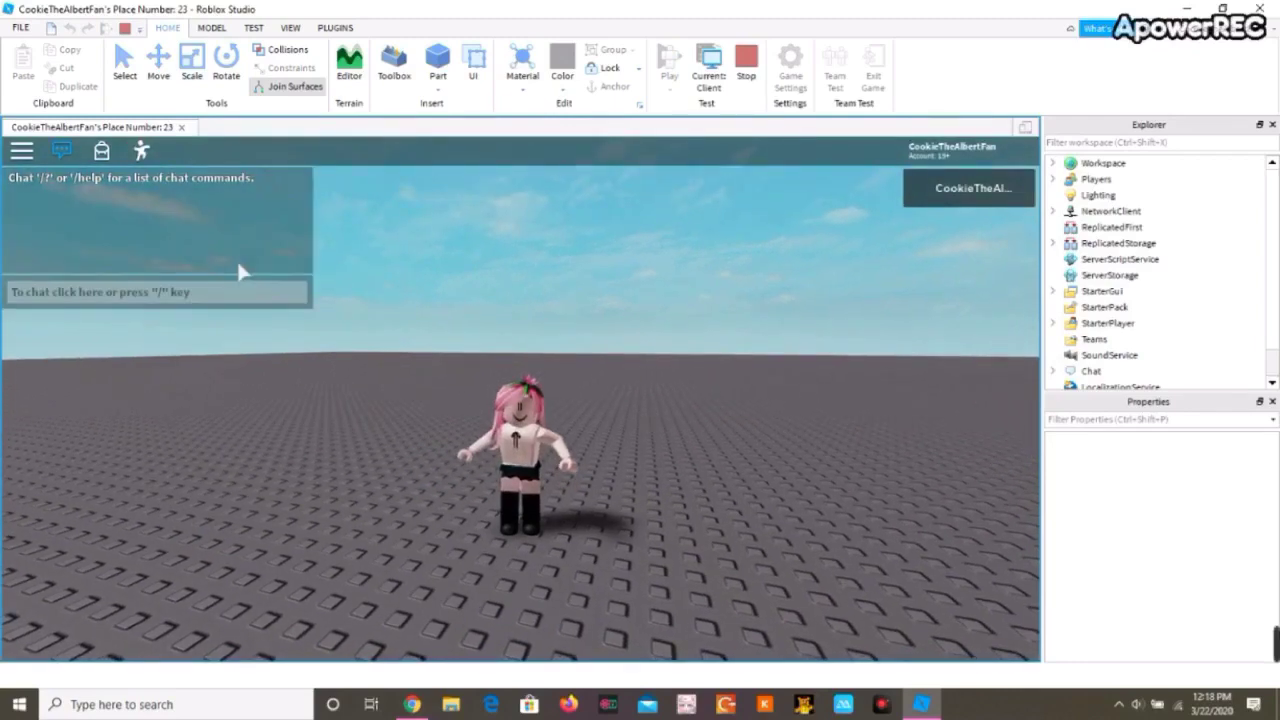
{"action": "left_click", "coordinate": [64, 155]}
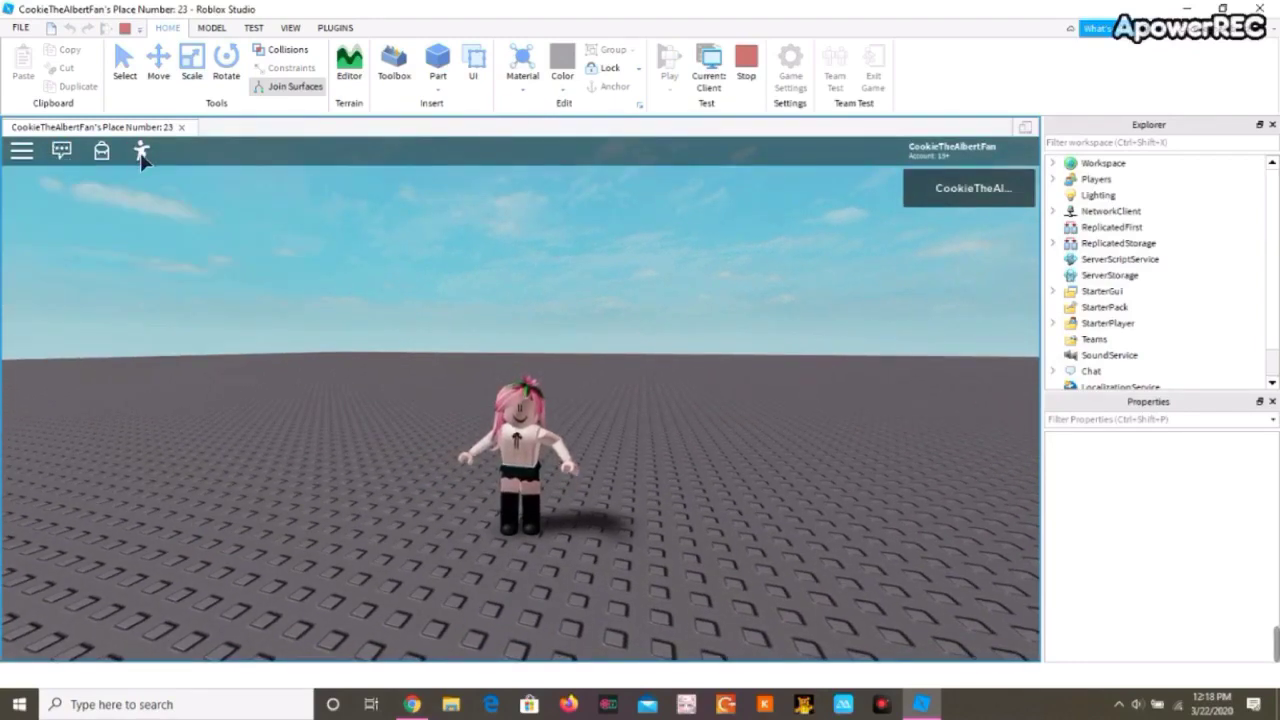
{"action": "scroll", "coordinate": [663, 486], "scroll_direction": "up", "scroll_amount": 3}
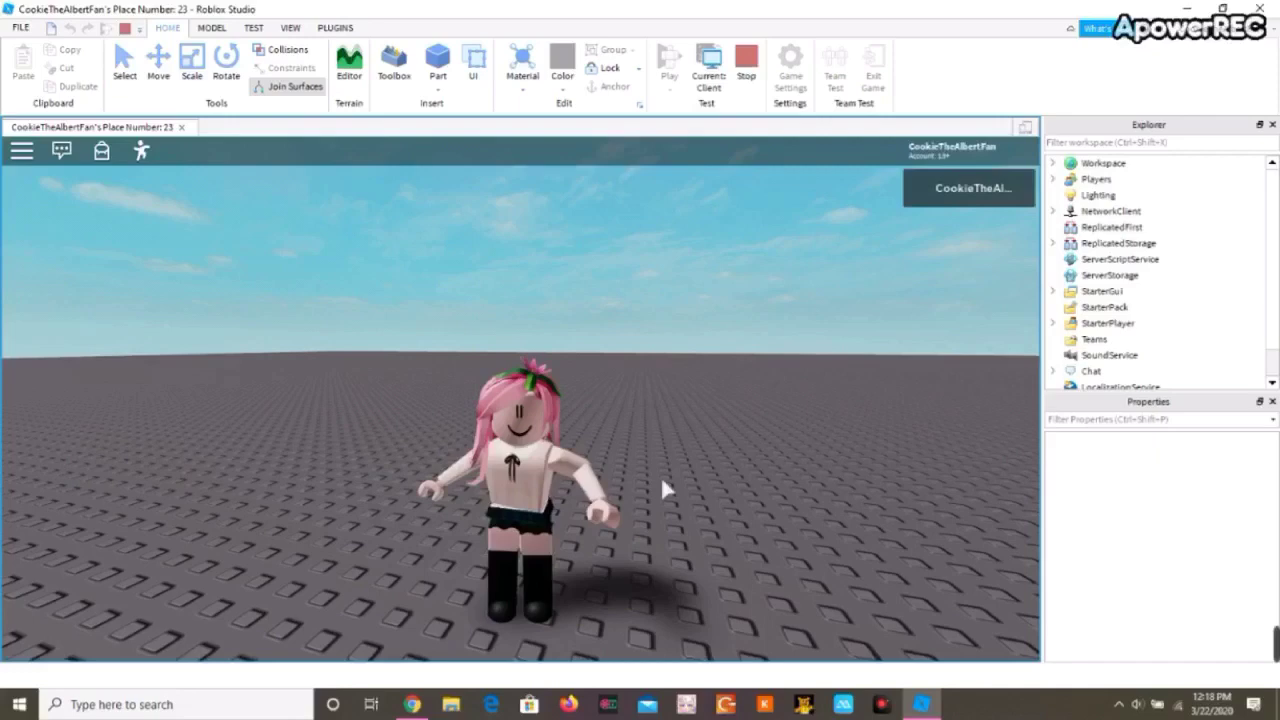
{"action": "left_click", "coordinate": [748, 88]}
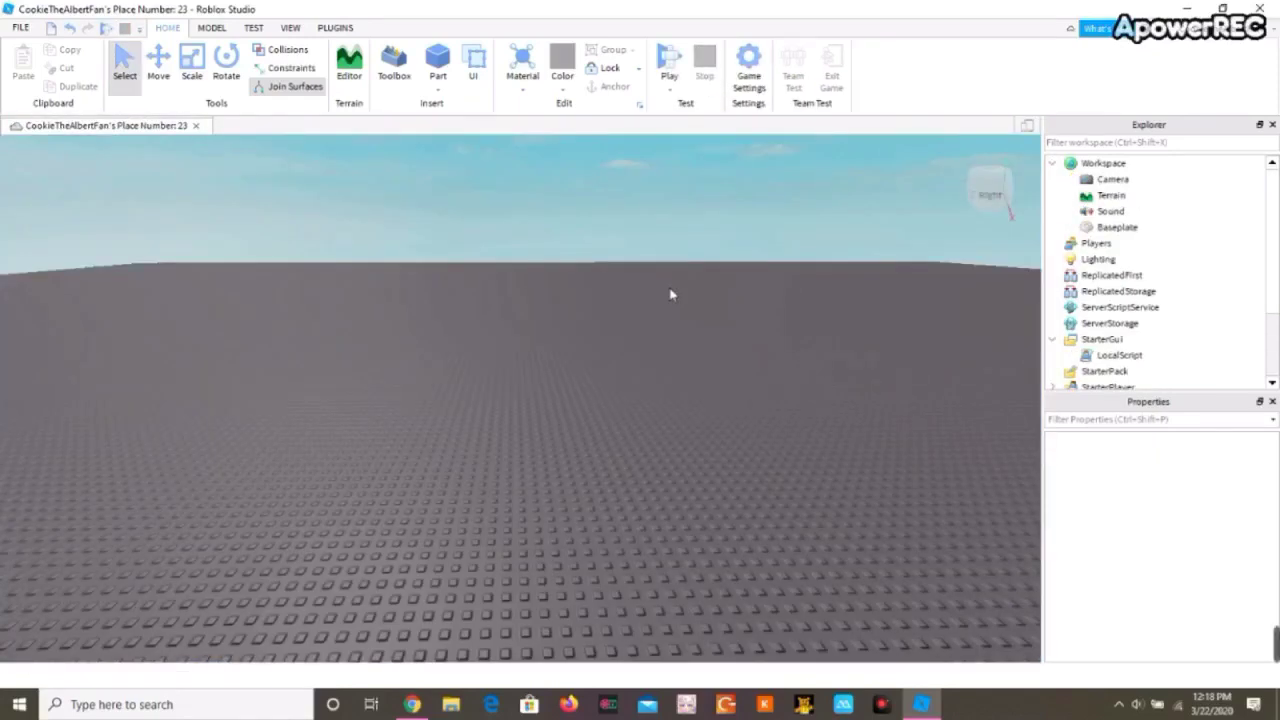